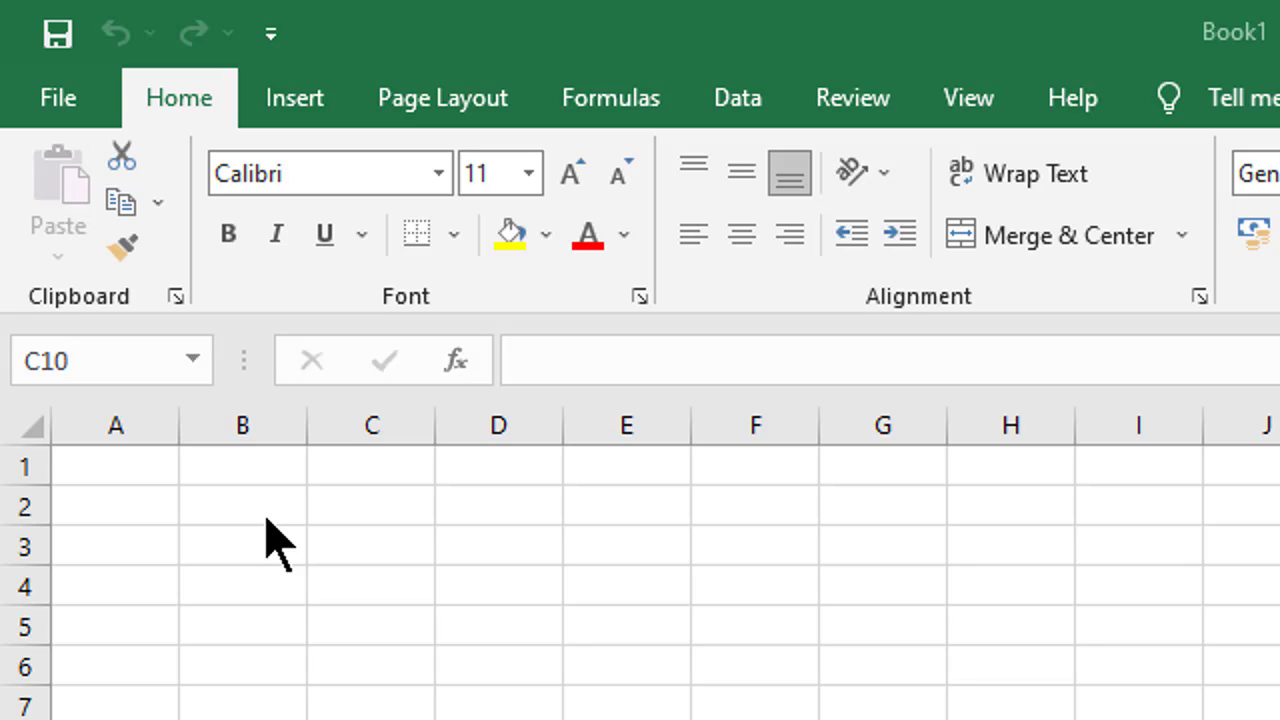
Select the whole of column C, followed by the whole of row 3
click(366, 510)
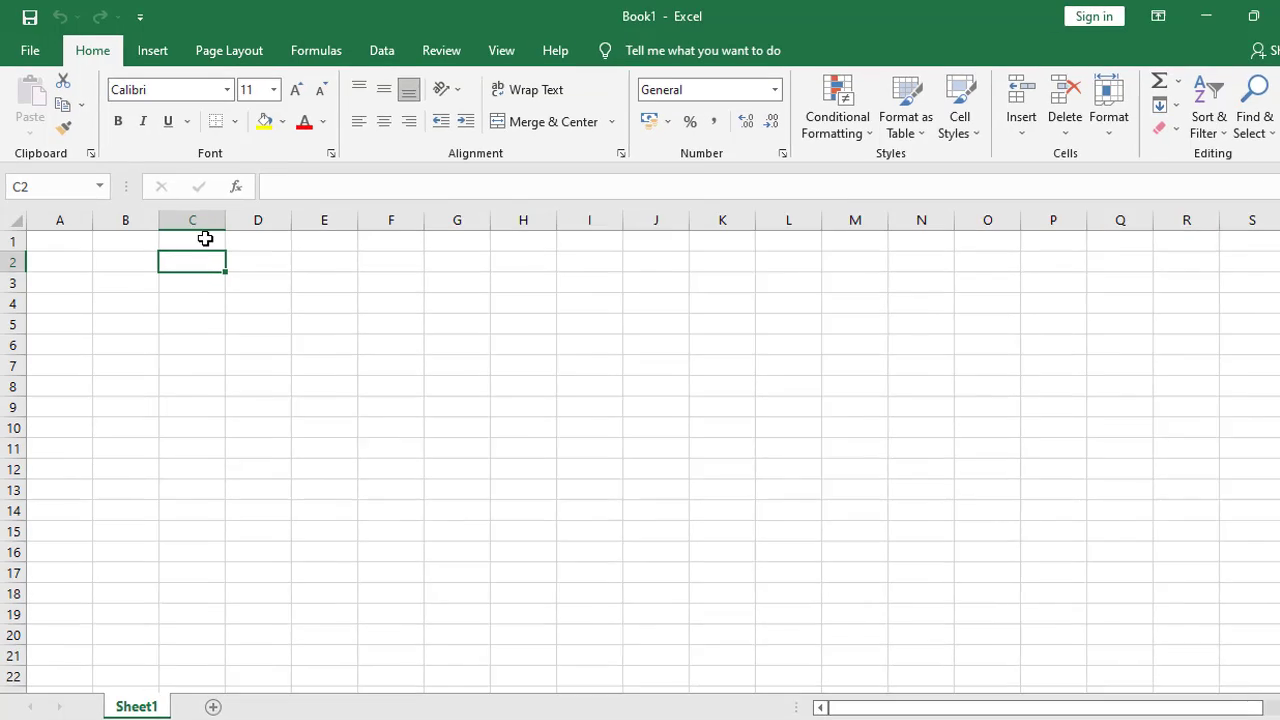
click(193, 211)
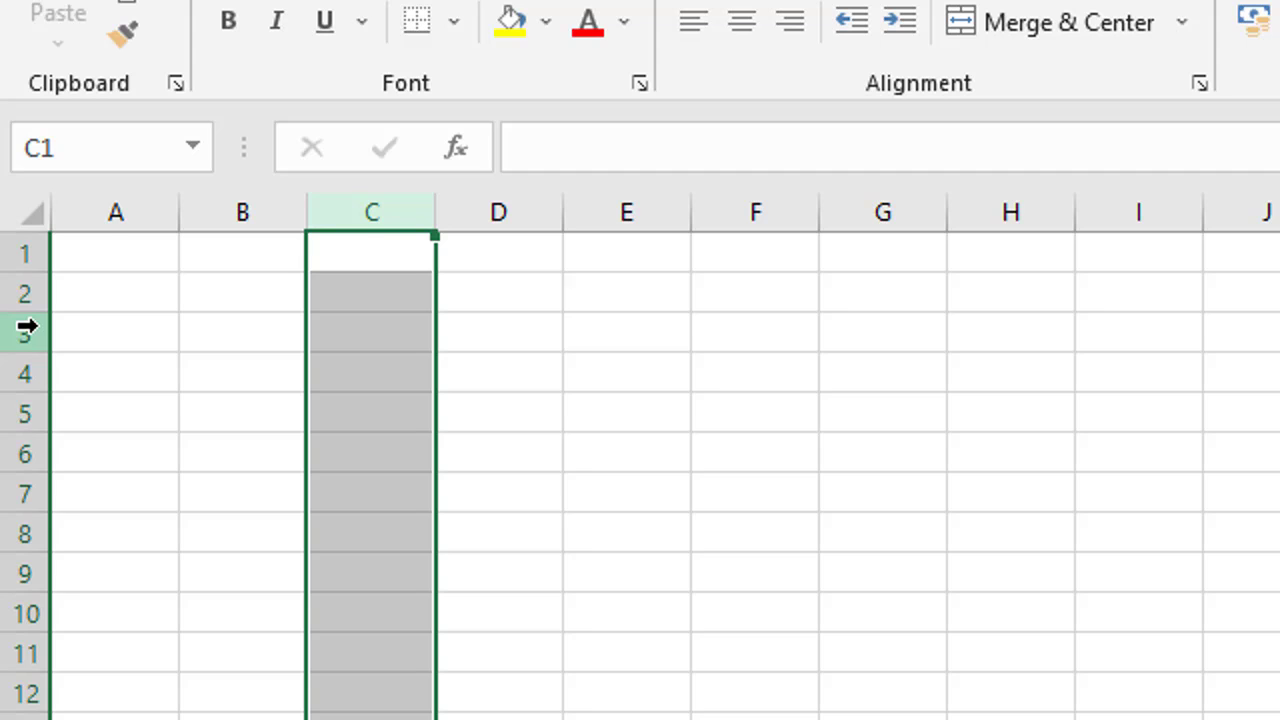
click(27, 326)
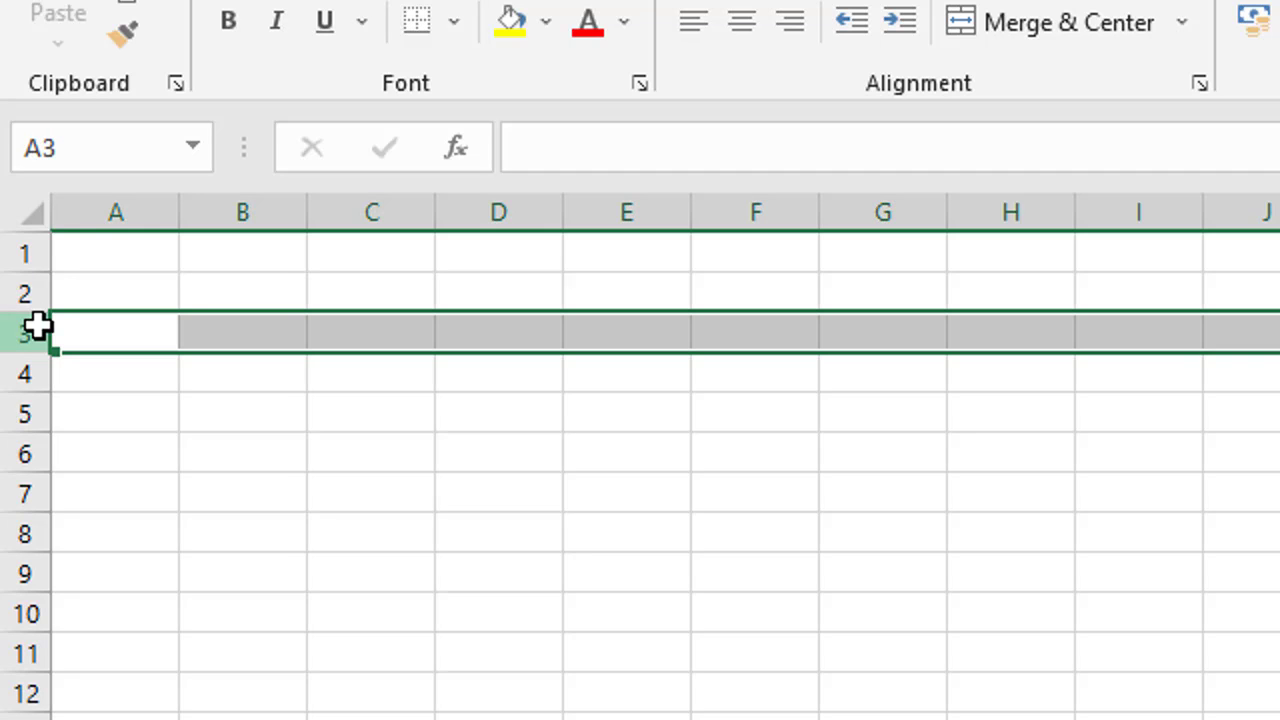
click(237, 378)
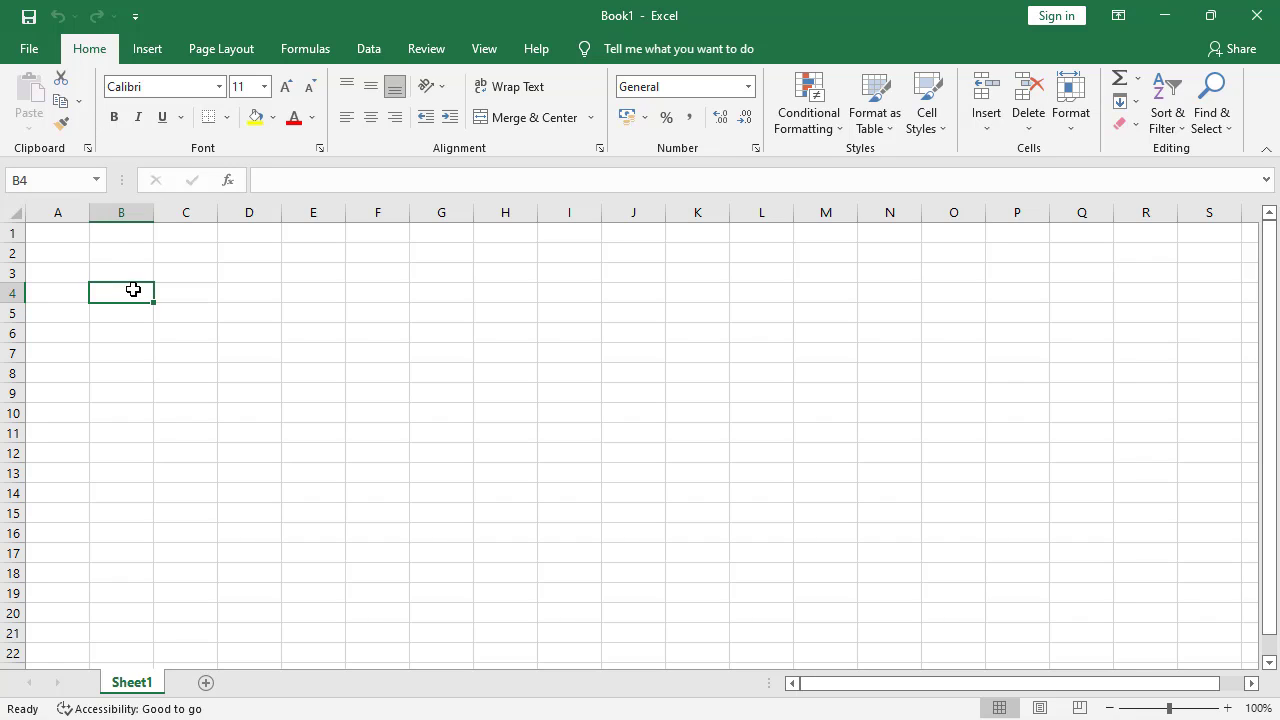
Select the cell range B2:C4, starting from cell B2
click(120, 249)
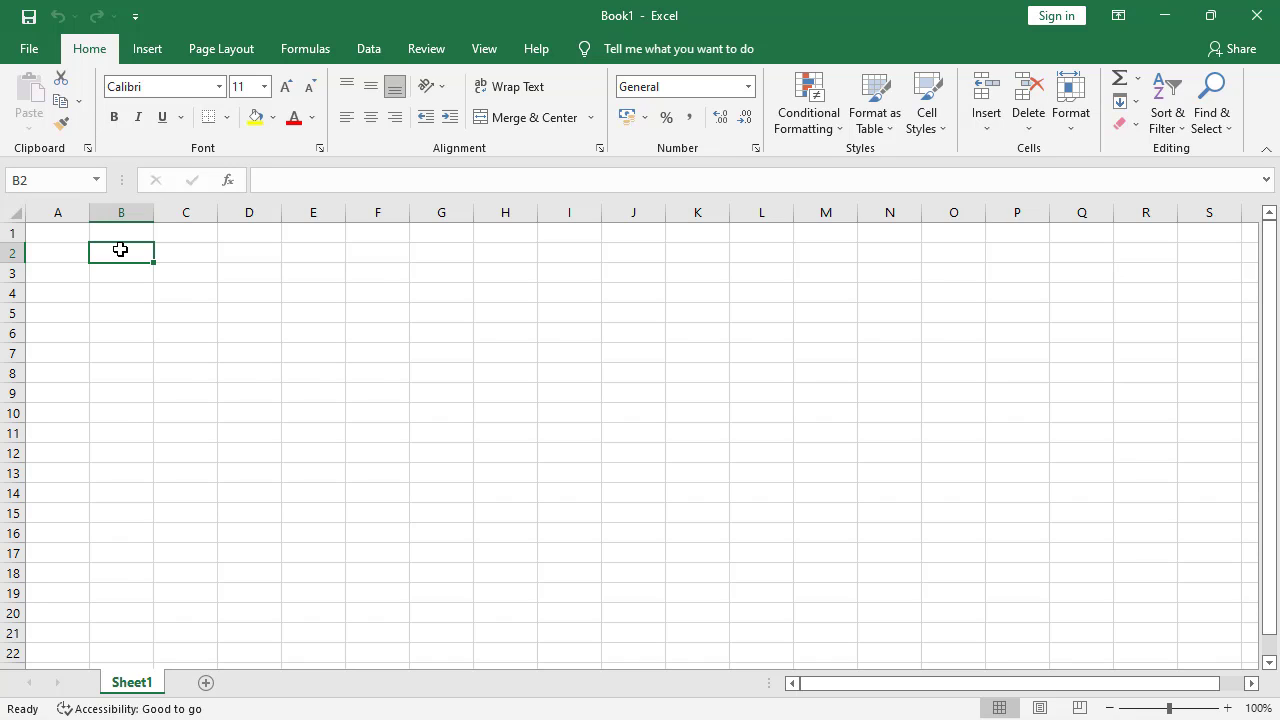
drag(120, 249, 179, 296)
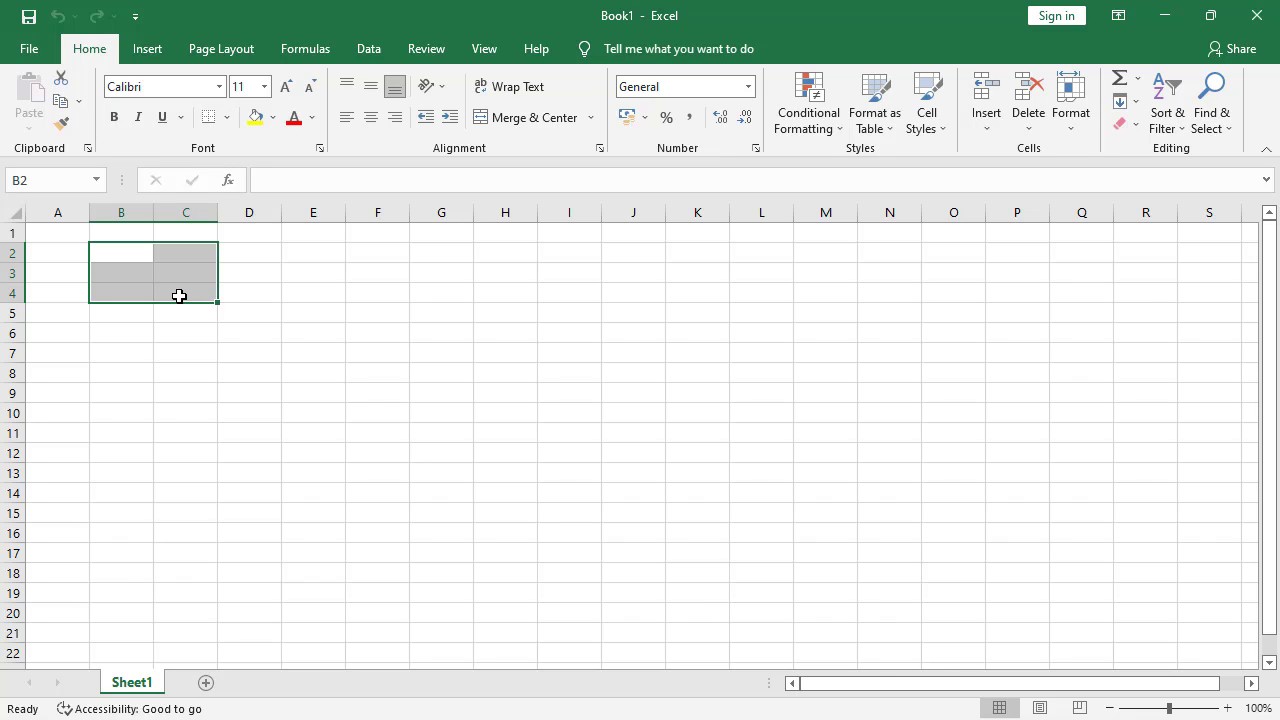
click(135, 325)
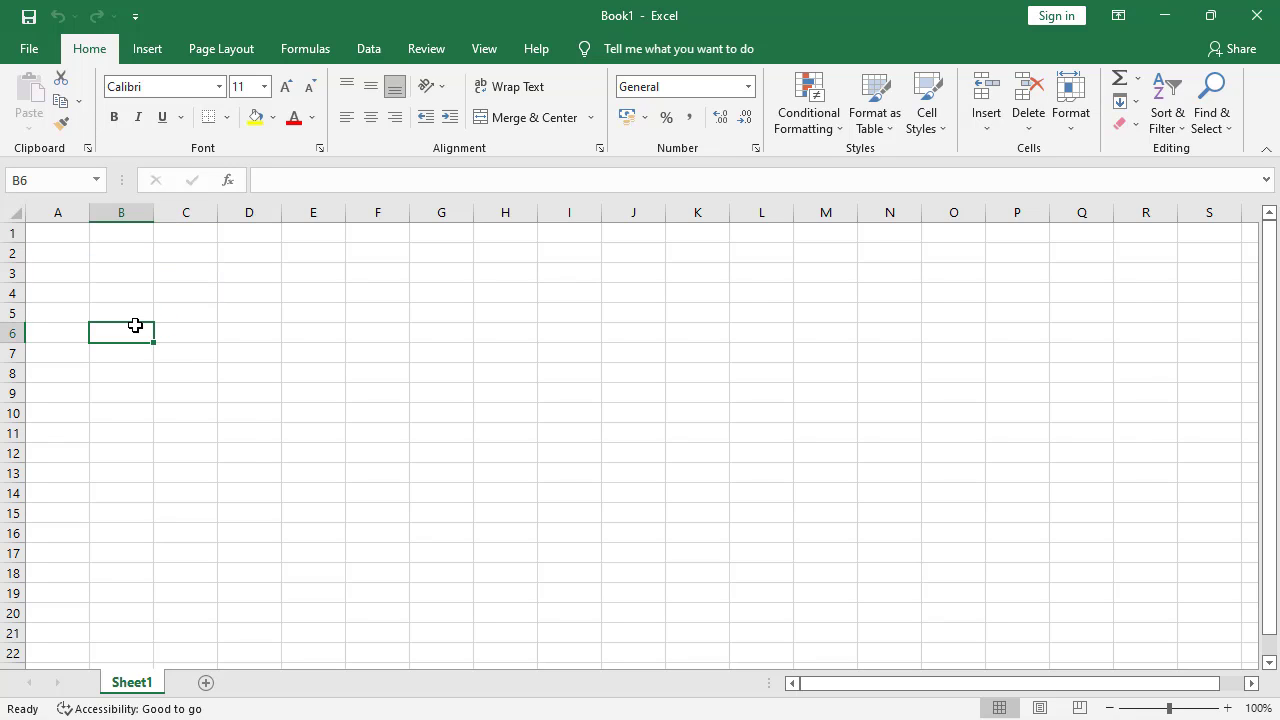
Select the non-adjacent cells B2, D3, C6 and E5 together
click(133, 258)
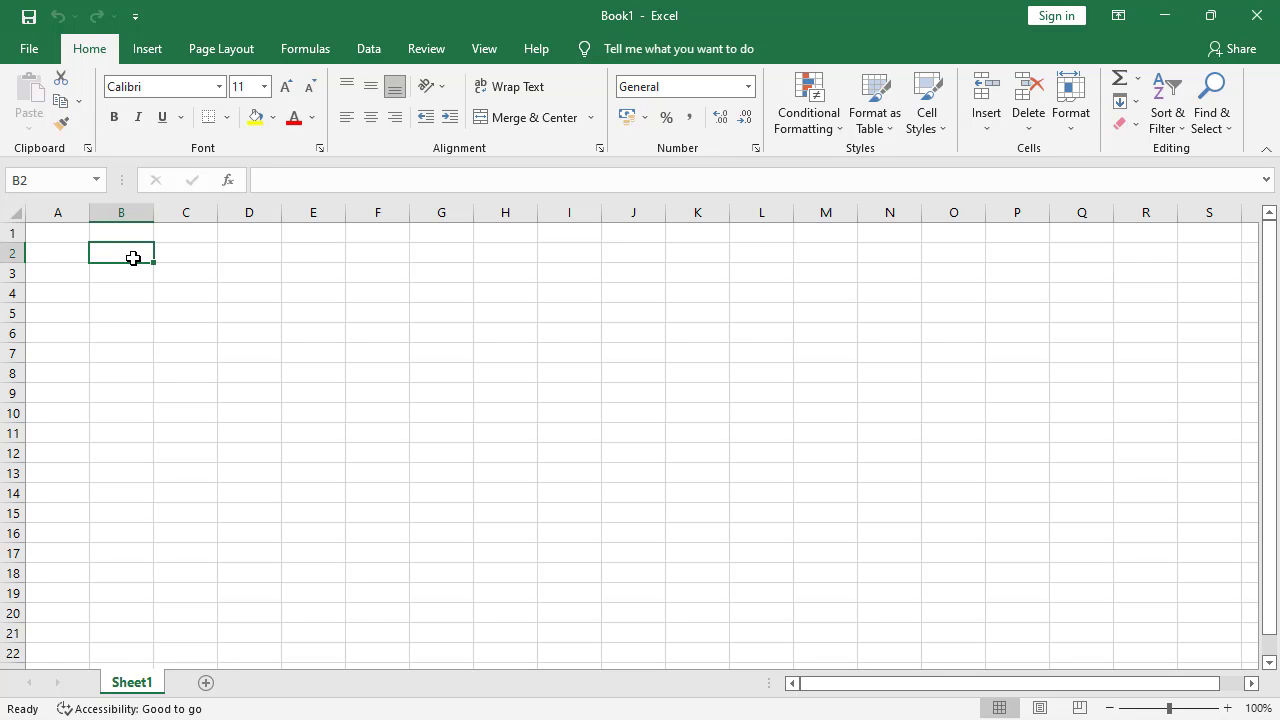
ctrl+click(254, 276)
ctrl+click(178, 329)
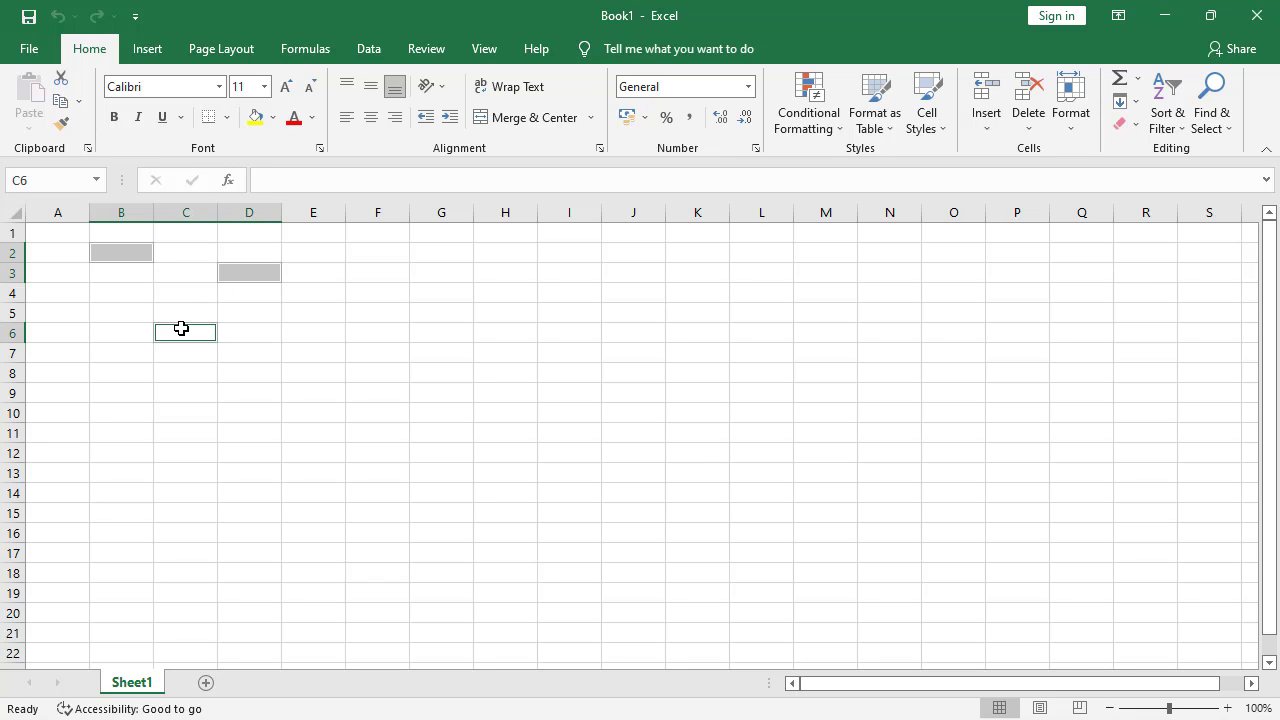
ctrl+click(313, 306)
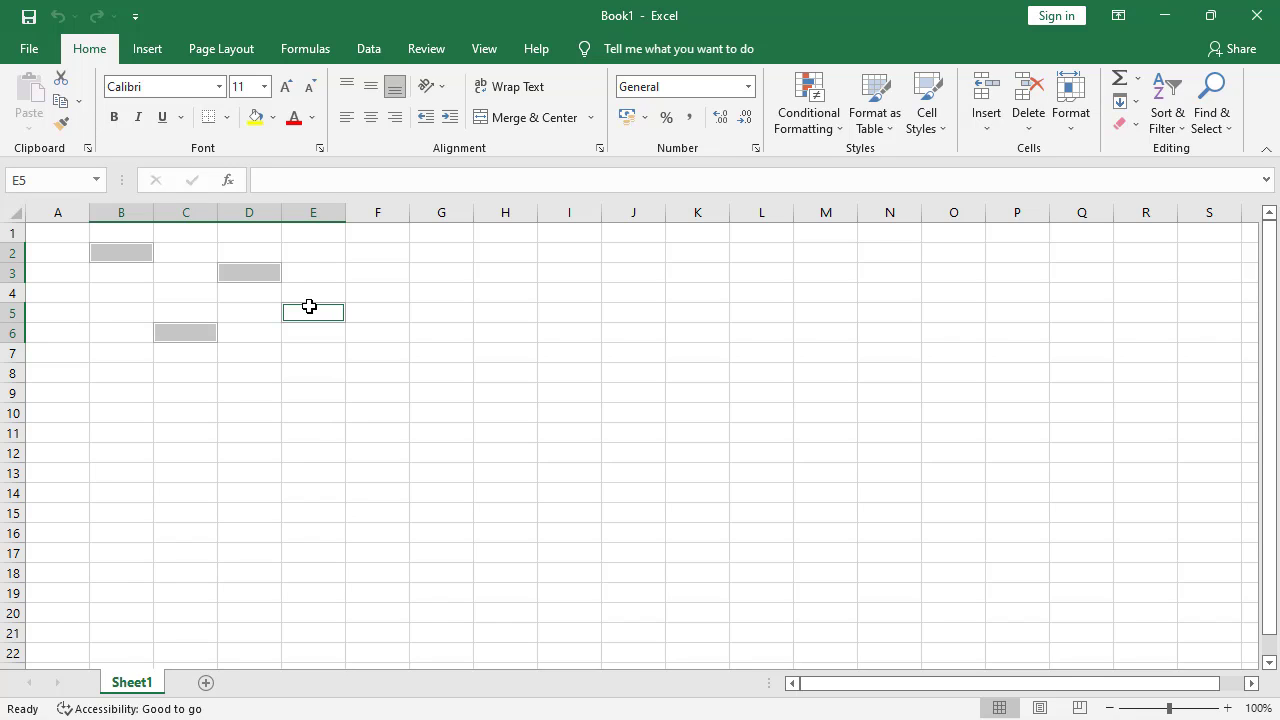
Enter the number 2 in cell B3 and reselect that cell
click(133, 277)
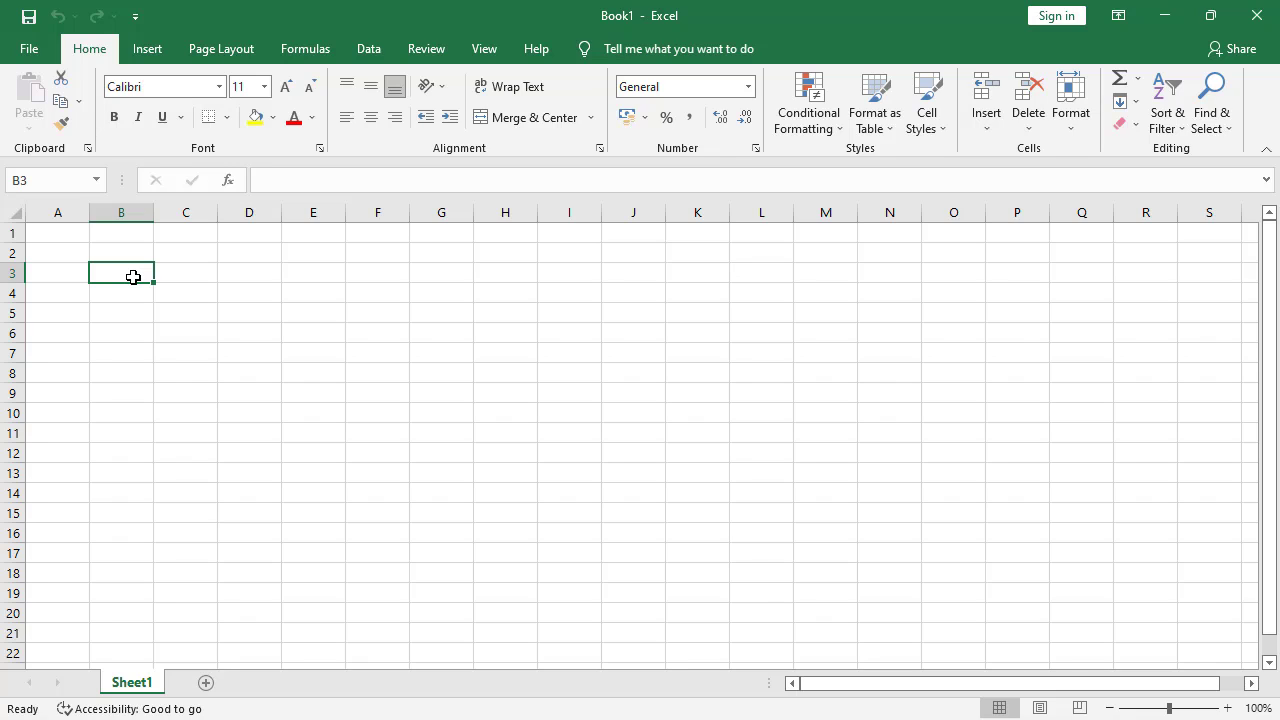
text(2)
key(Return)
key(Up)
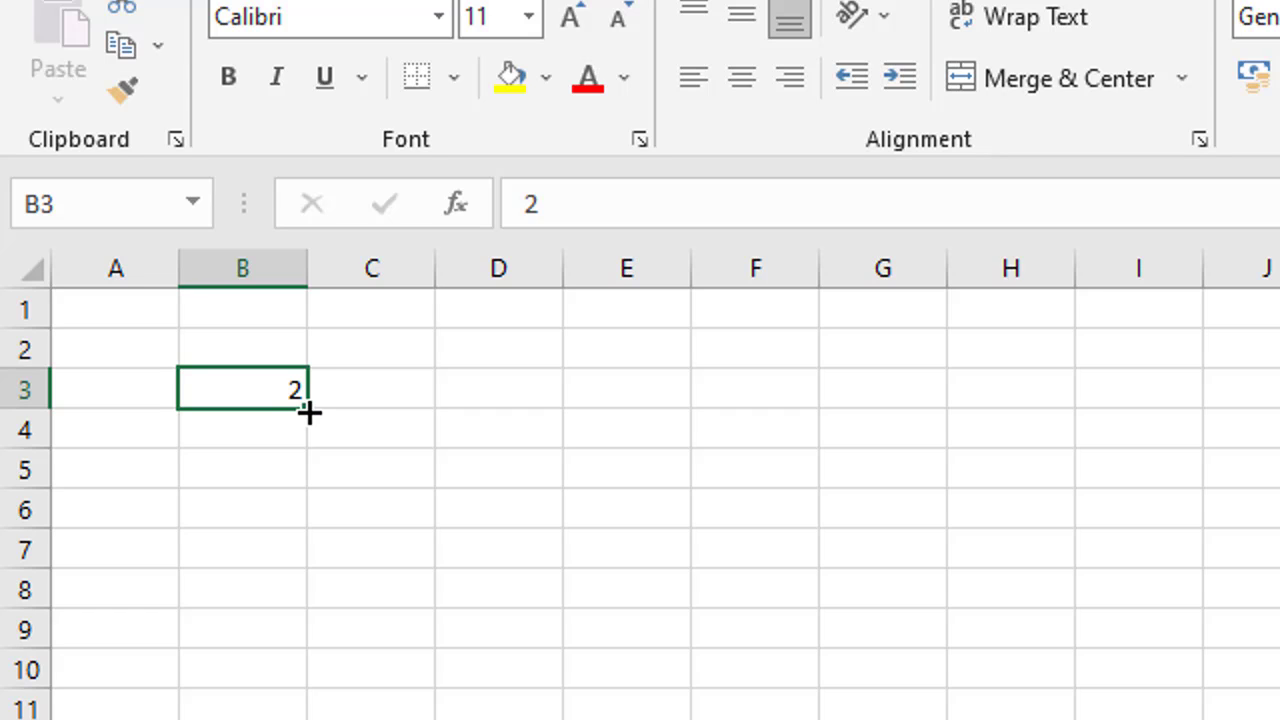
Fill the value of B3 down to B10 with the fill handle and undo the fill
drag(303, 420, 272, 673)
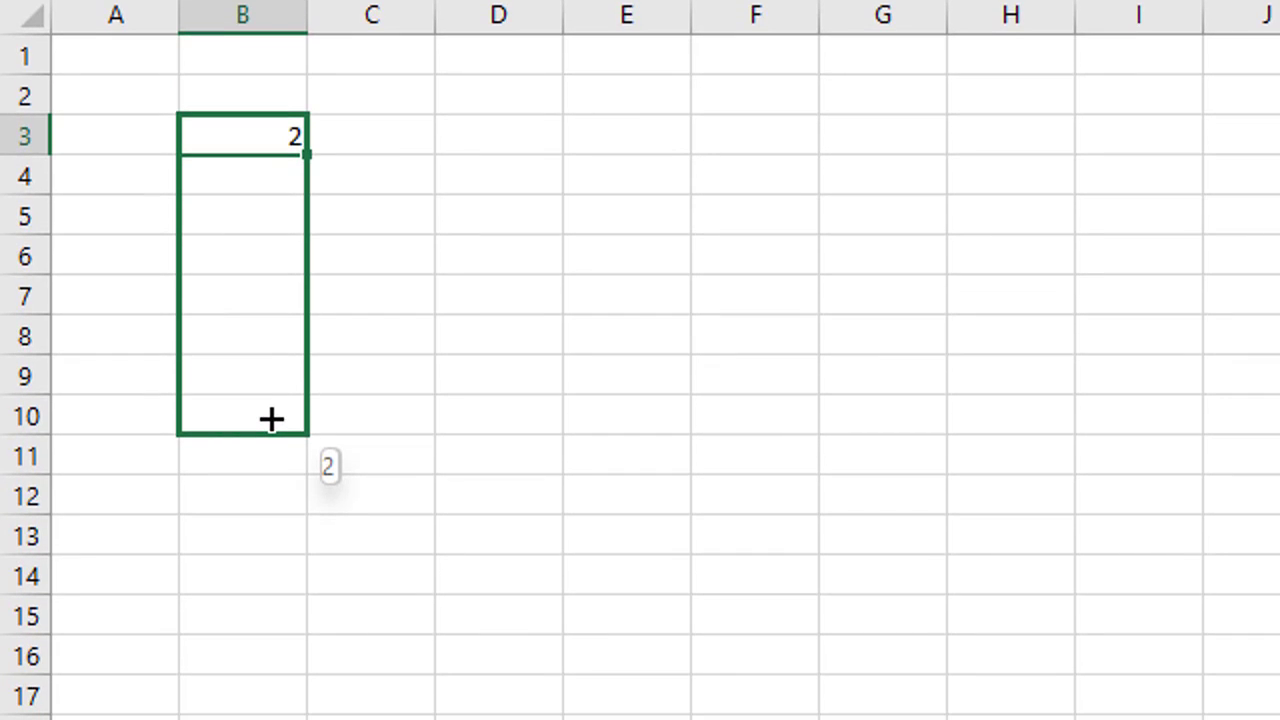
drag(271, 419, 271, 420)
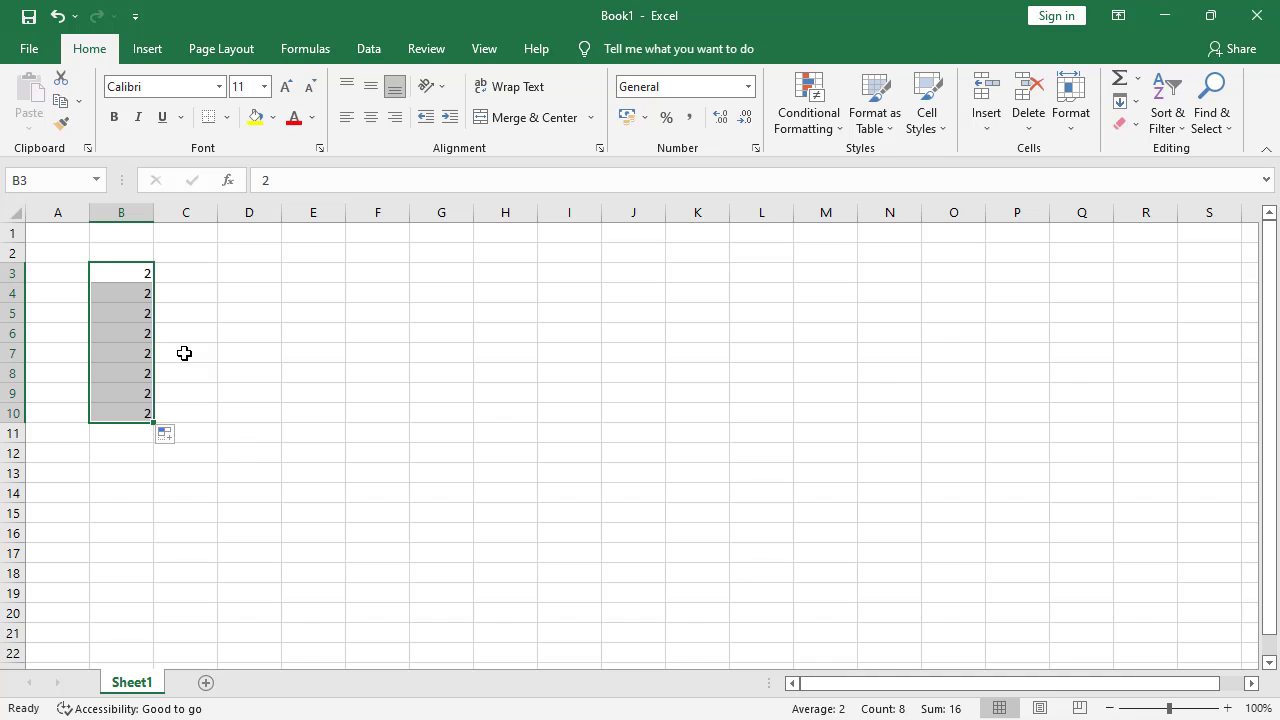
key(ctrl+z)
Enter 4 in cell B4 and extend the number pattern of B3:B4 down to B10
click(131, 291)
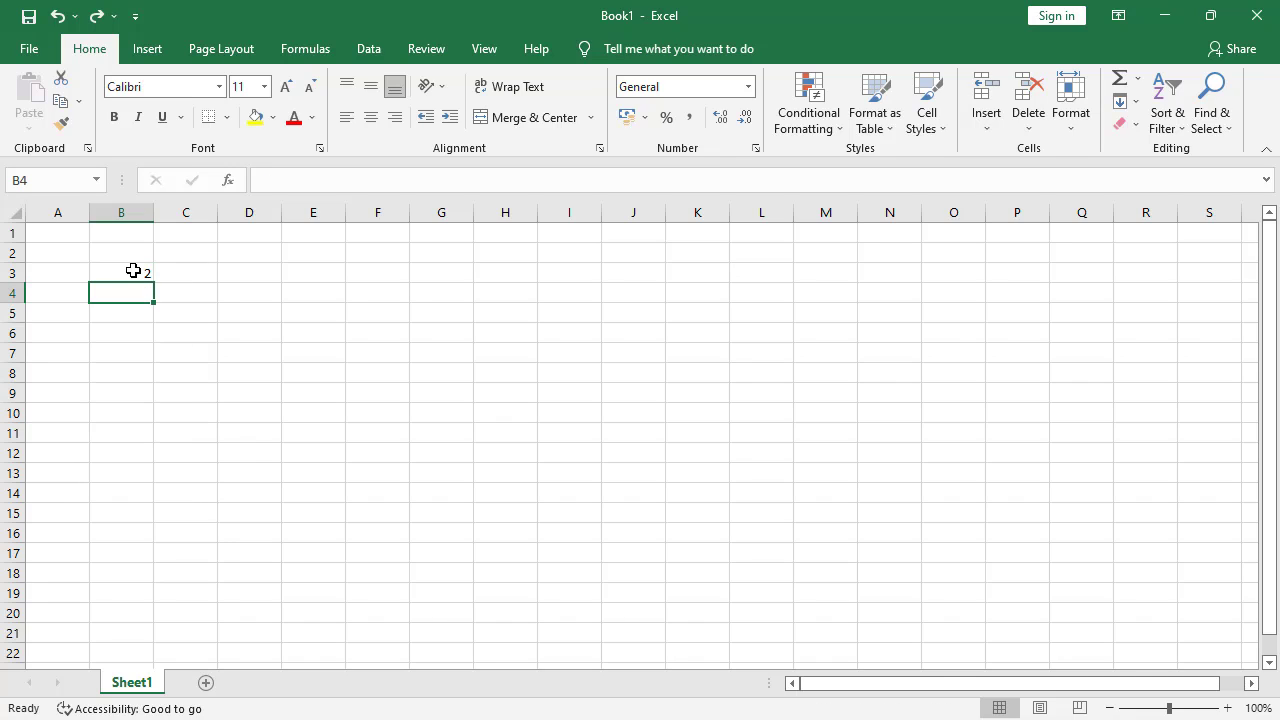
click(131, 271)
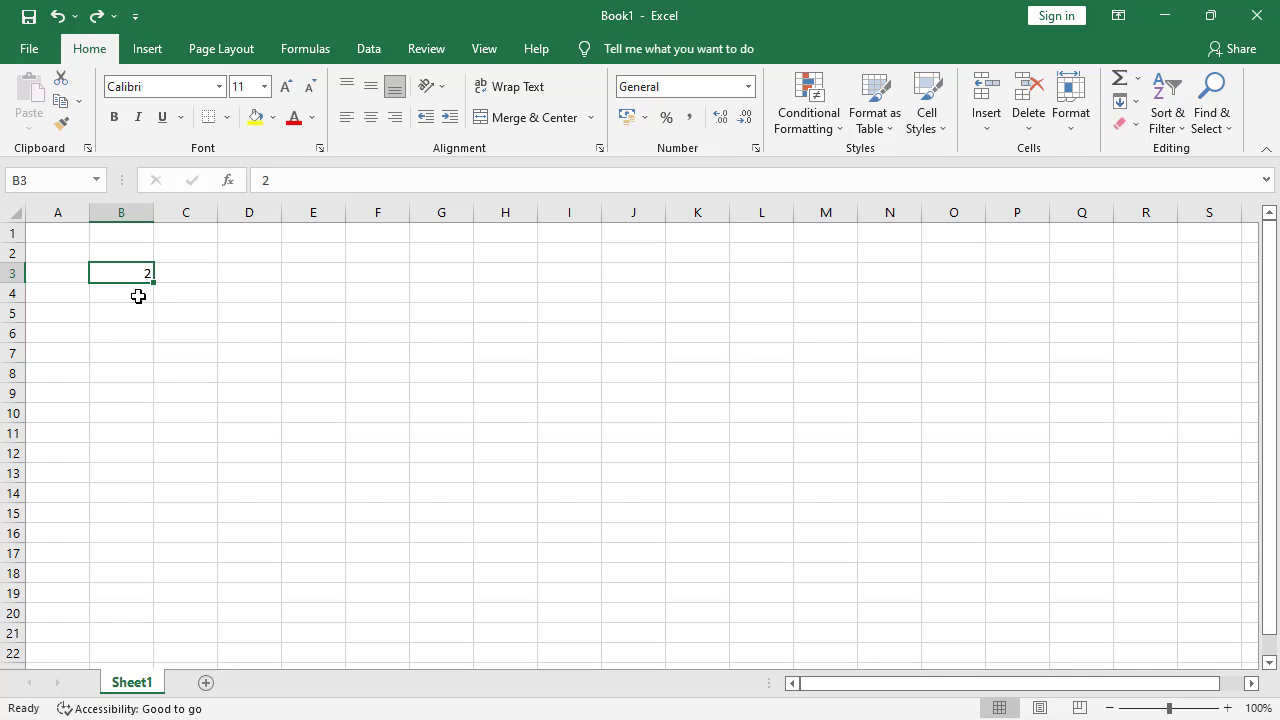
click(138, 296)
text(4)
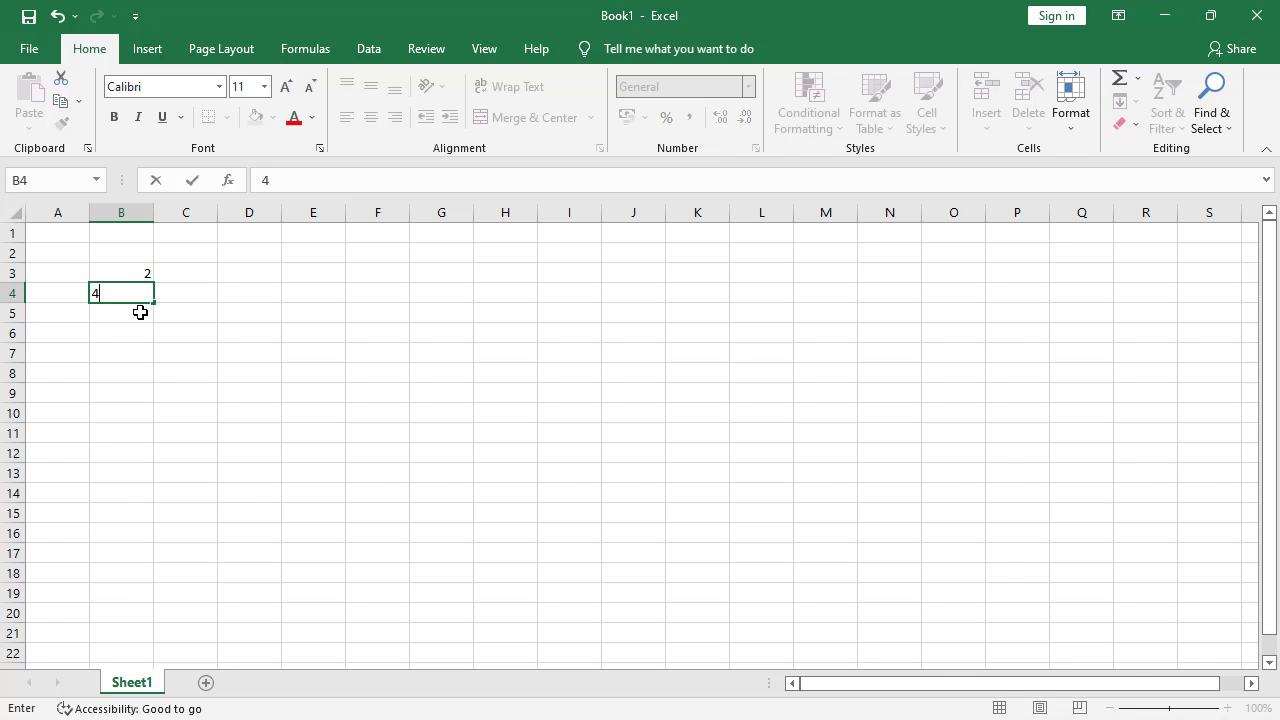
click(147, 309)
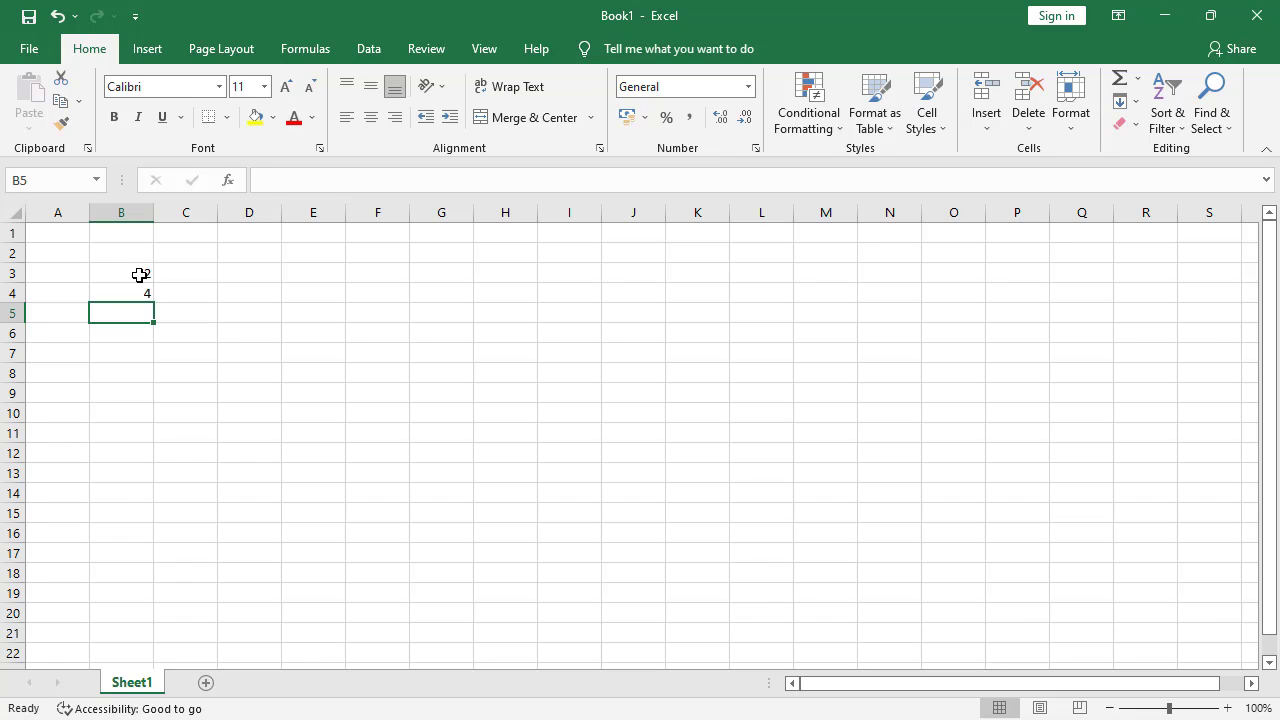
drag(140, 274, 139, 288)
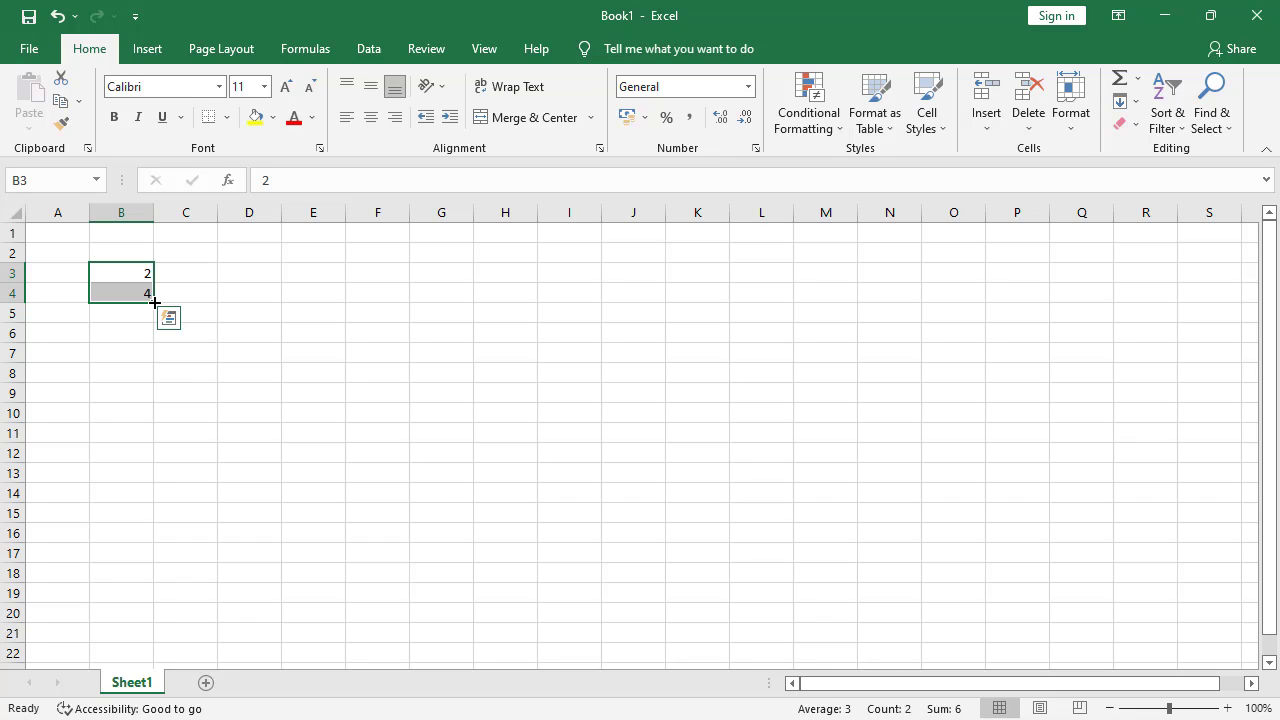
drag(155, 302, 138, 424)
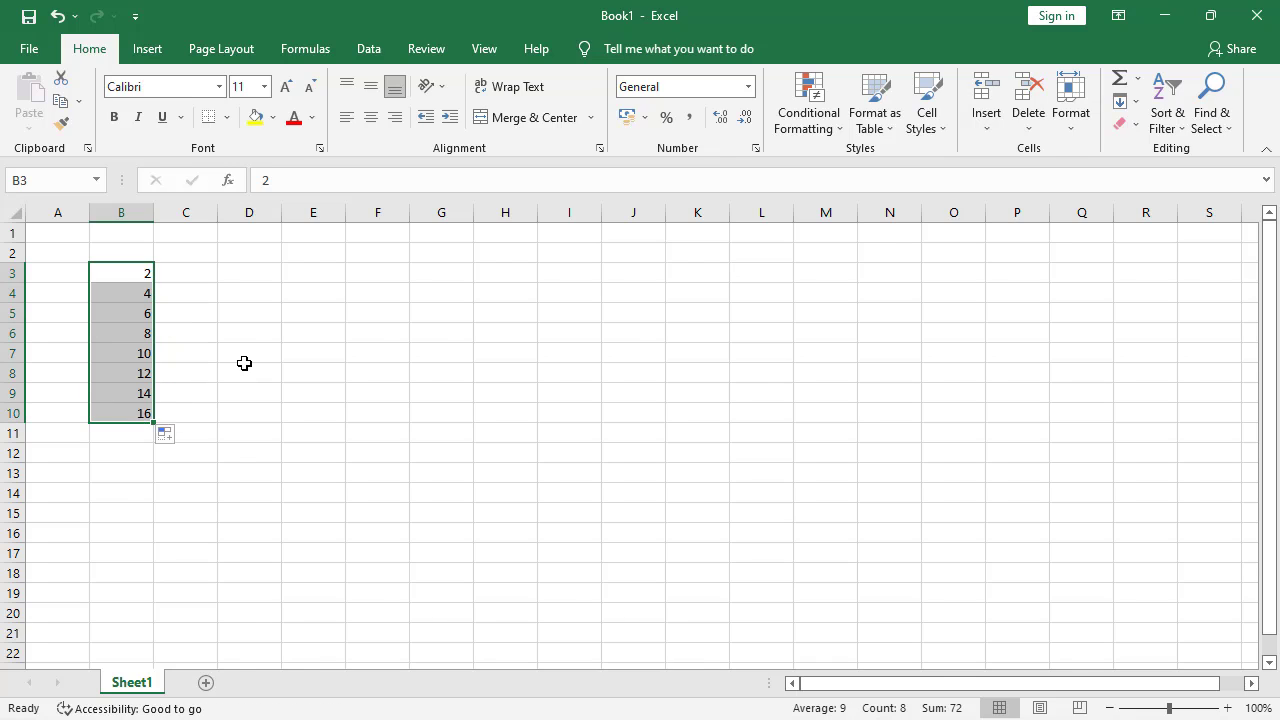
Examine the filled number series in column B cell by cell from B3 to B7
click(118, 270)
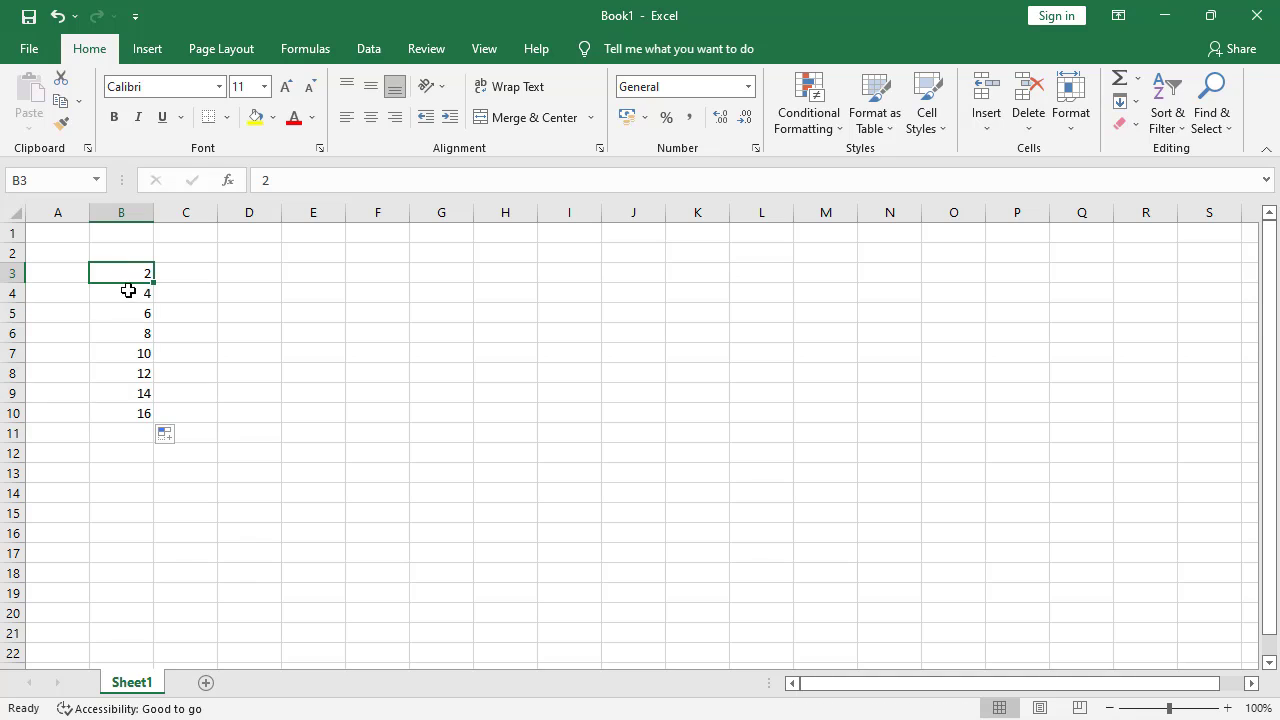
click(126, 291)
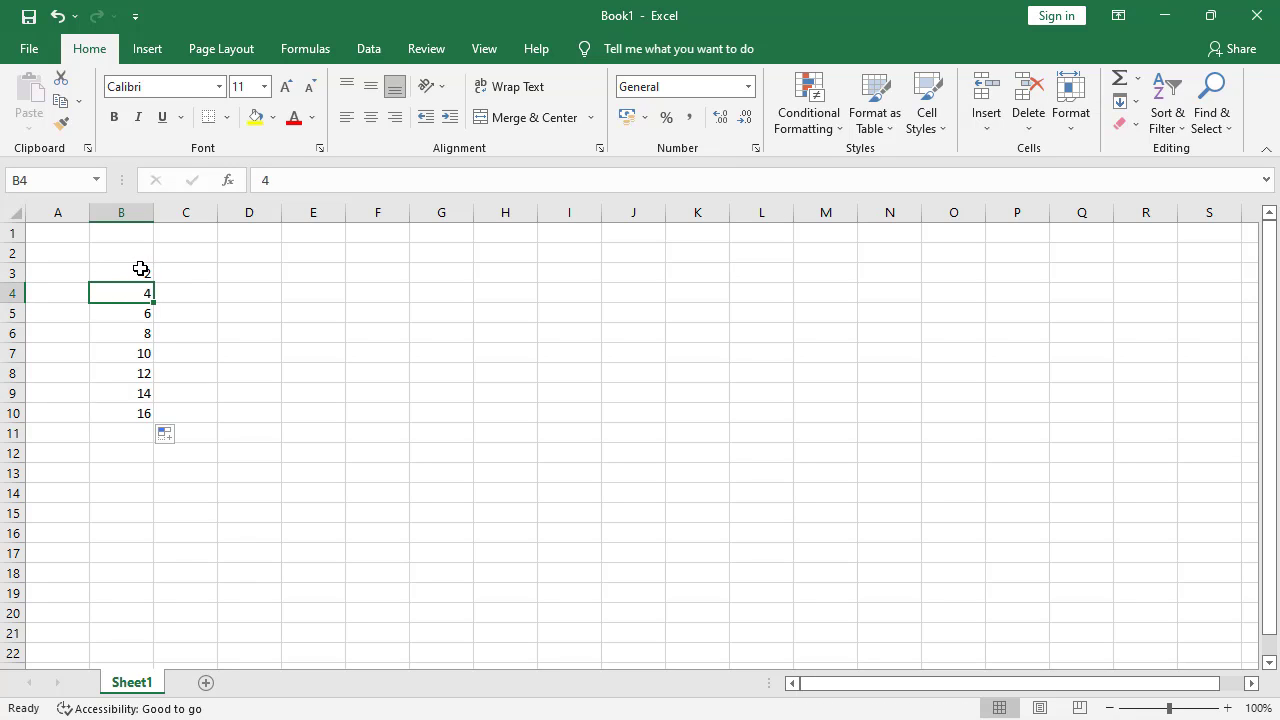
drag(134, 274, 133, 294)
click(138, 266)
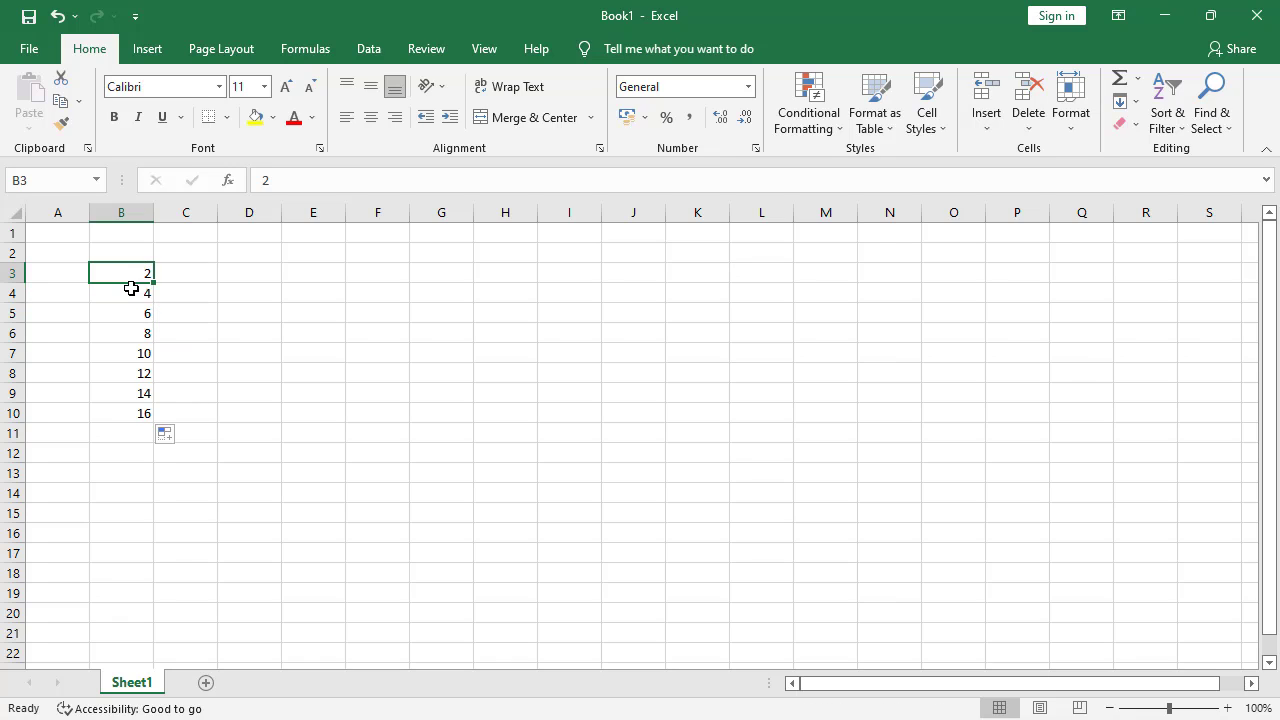
click(128, 290)
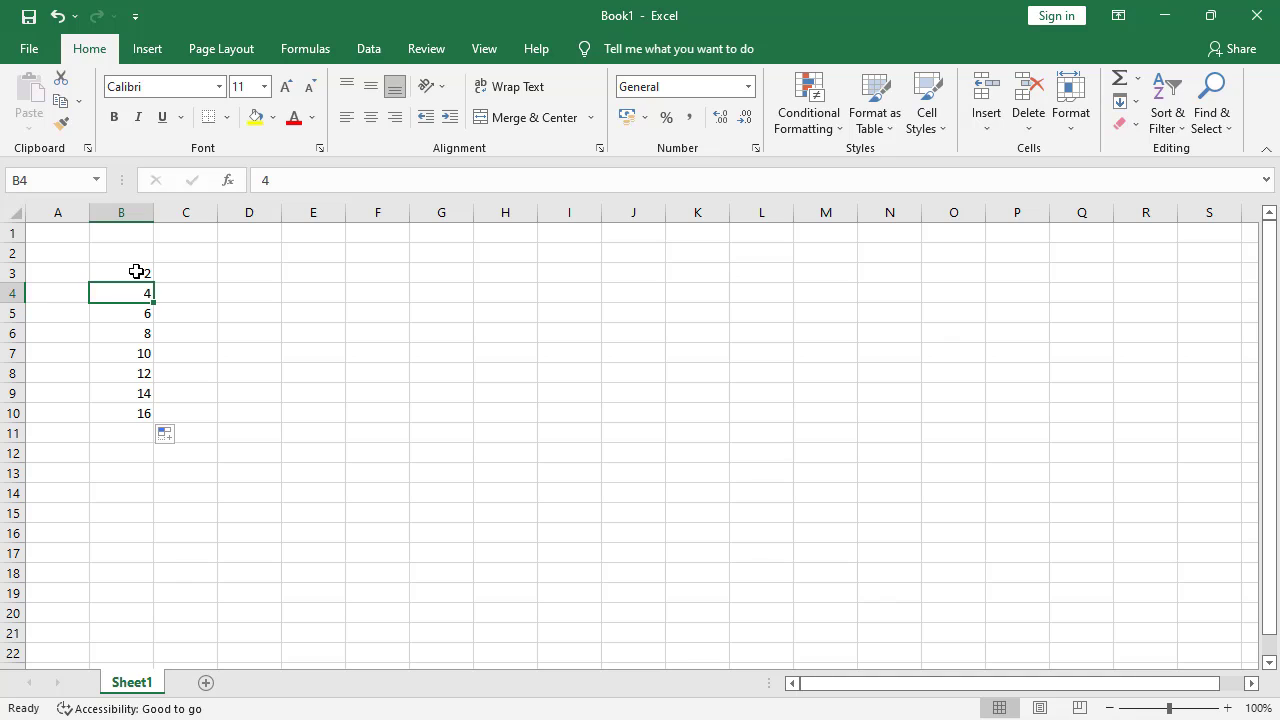
click(135, 271)
click(133, 288)
click(130, 313)
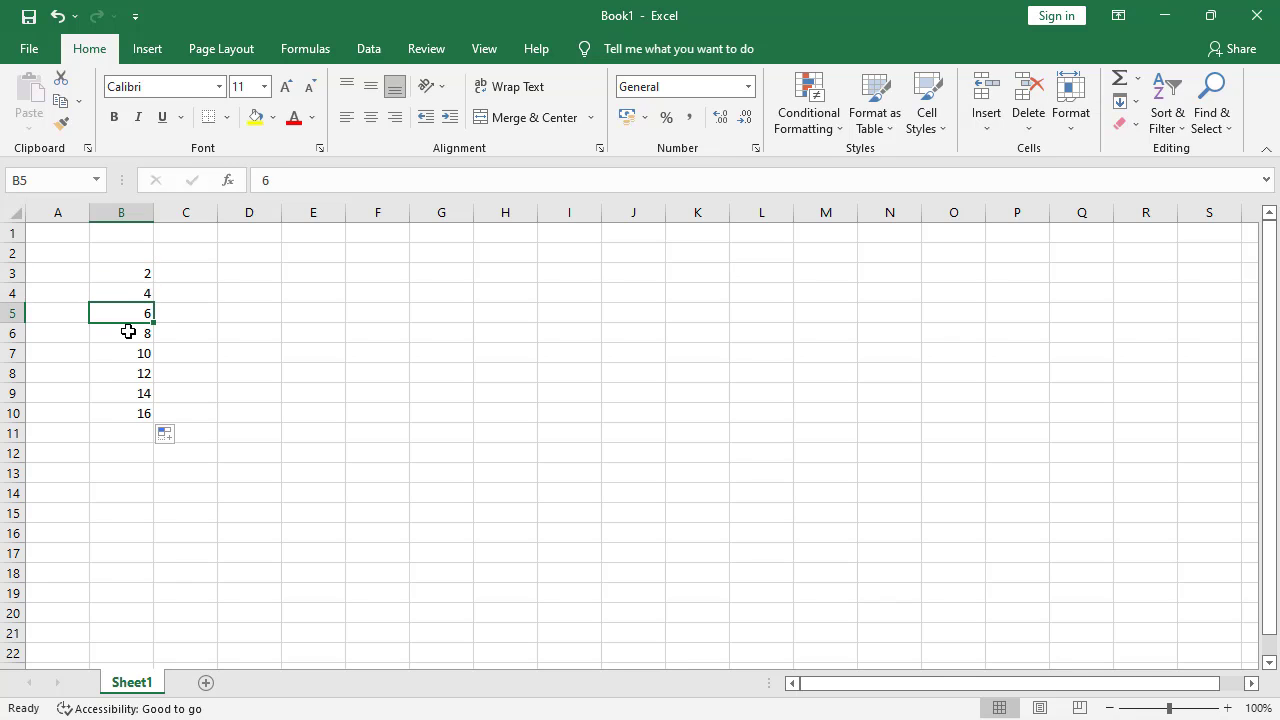
click(128, 334)
click(126, 352)
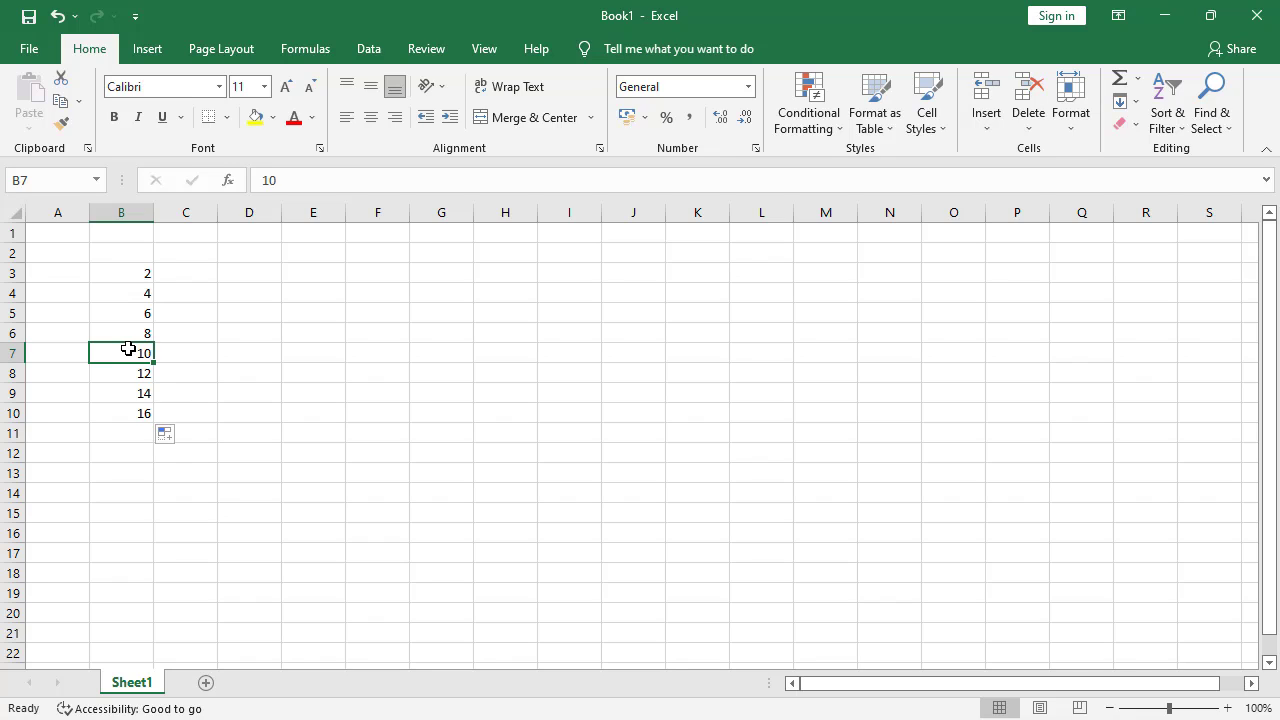
Undo the number series and delete the remaining value from cell B3
key(ctrl+z)
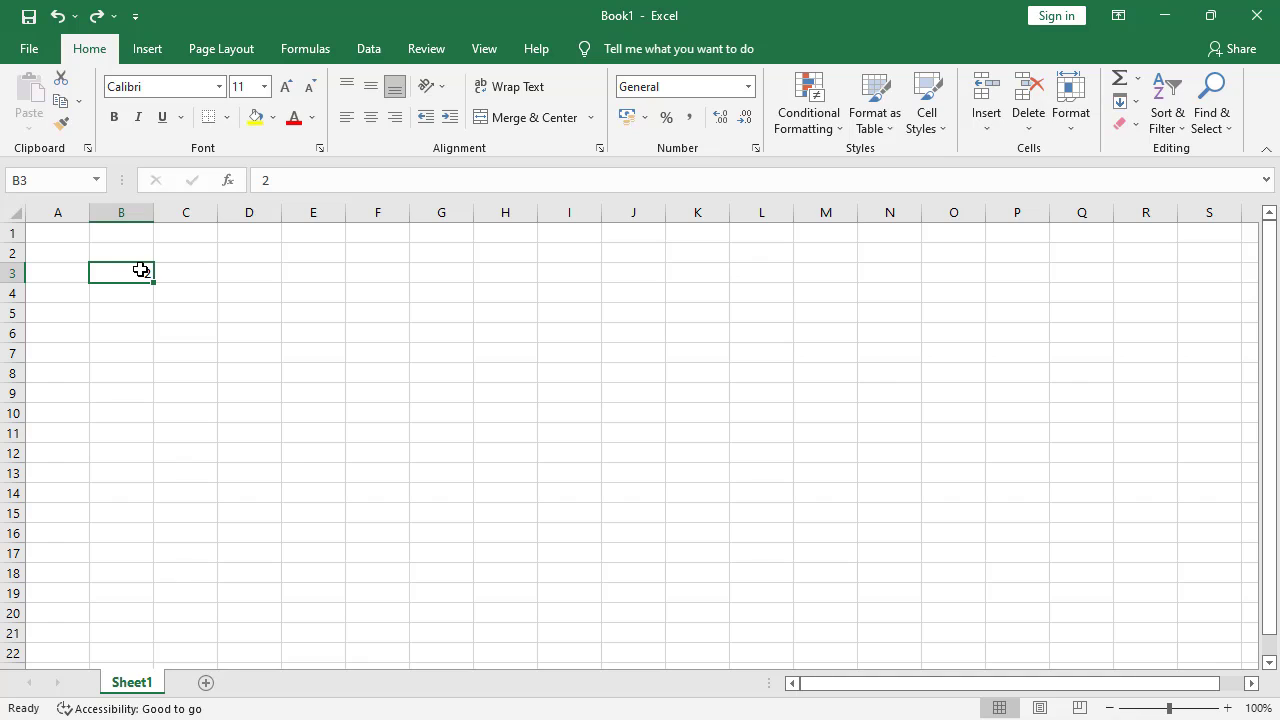
key(BackSpace)
key(Up)
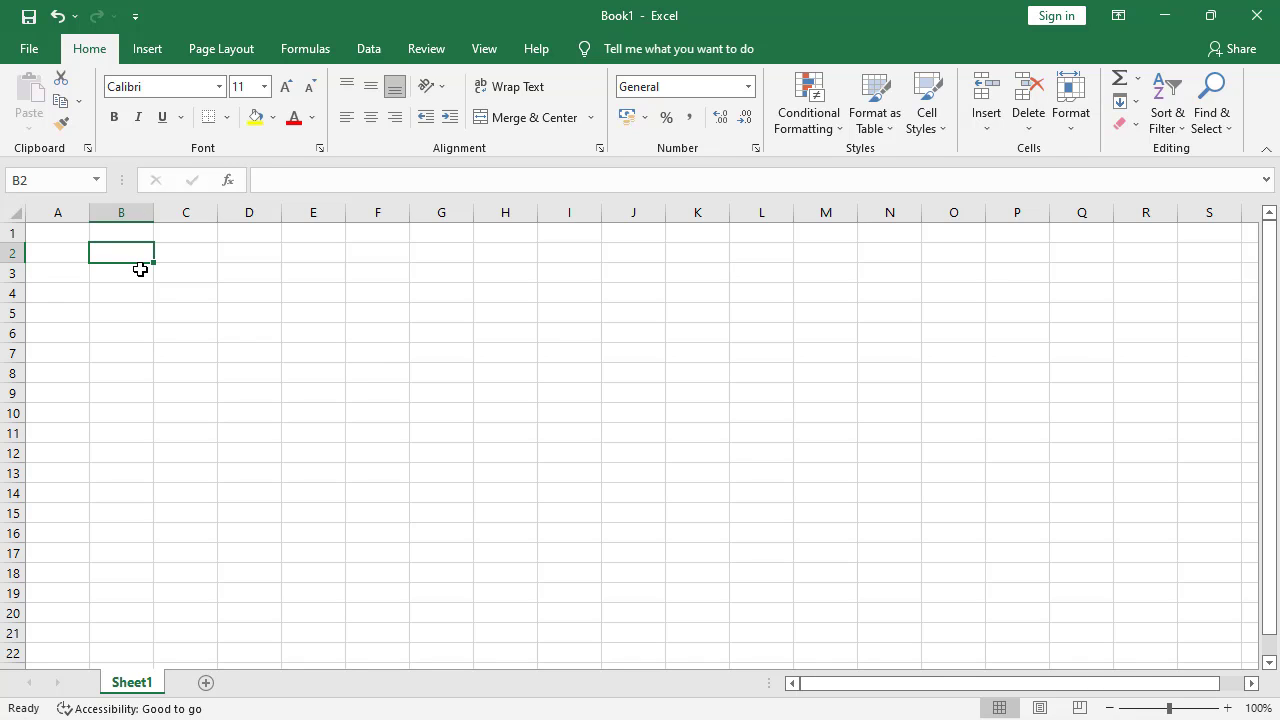
Enter the date 1/1/2022 in cell B2 and 1/03/2022 in cell B3
text(1/1/2022)
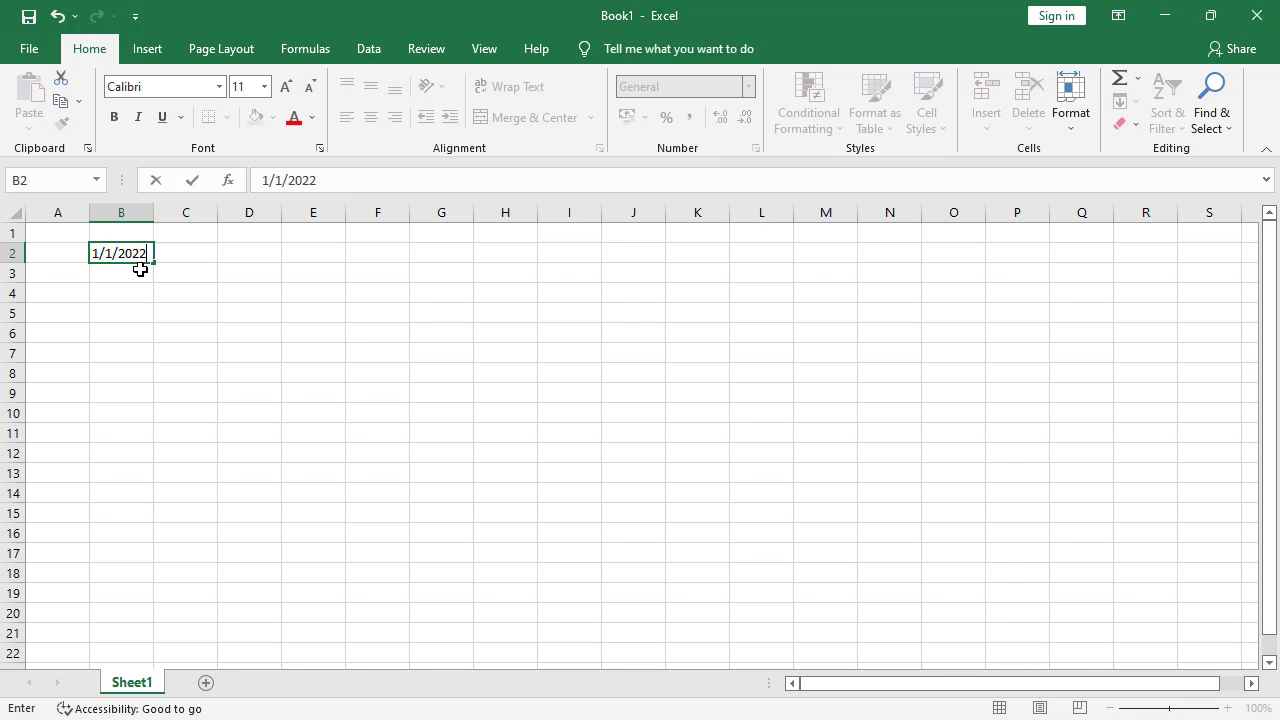
key(Return)
key(Up)
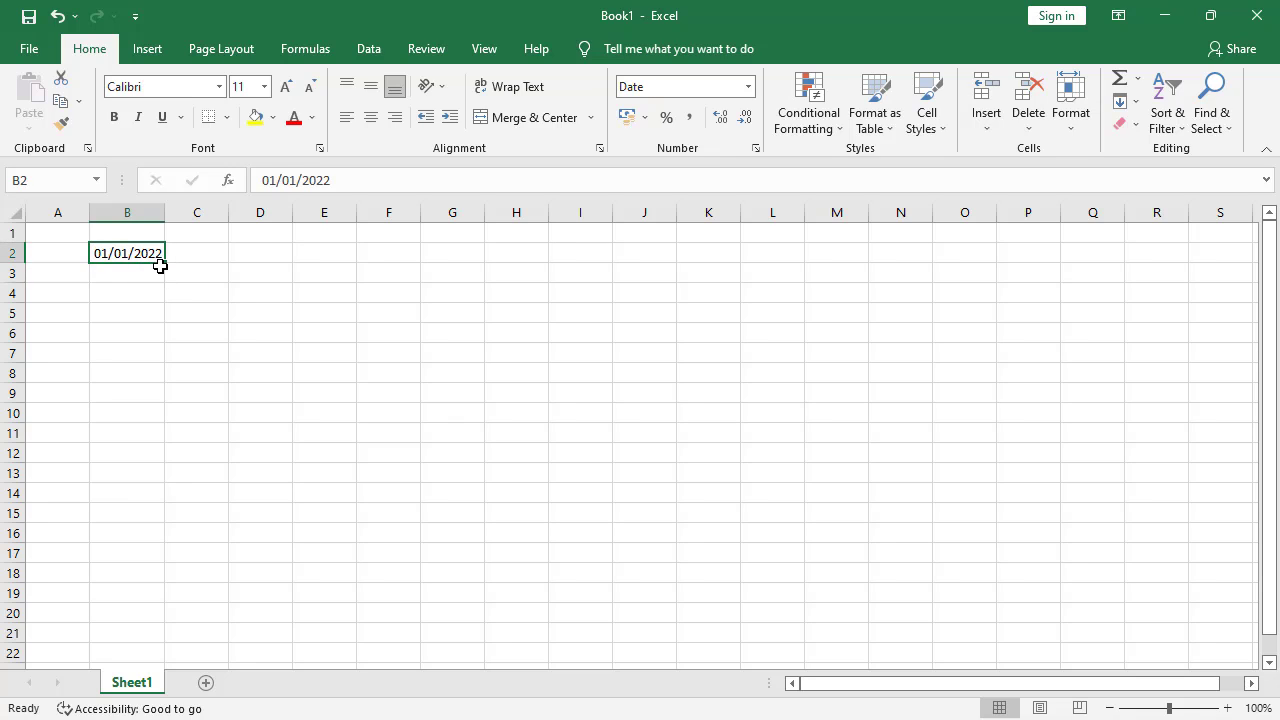
click(162, 280)
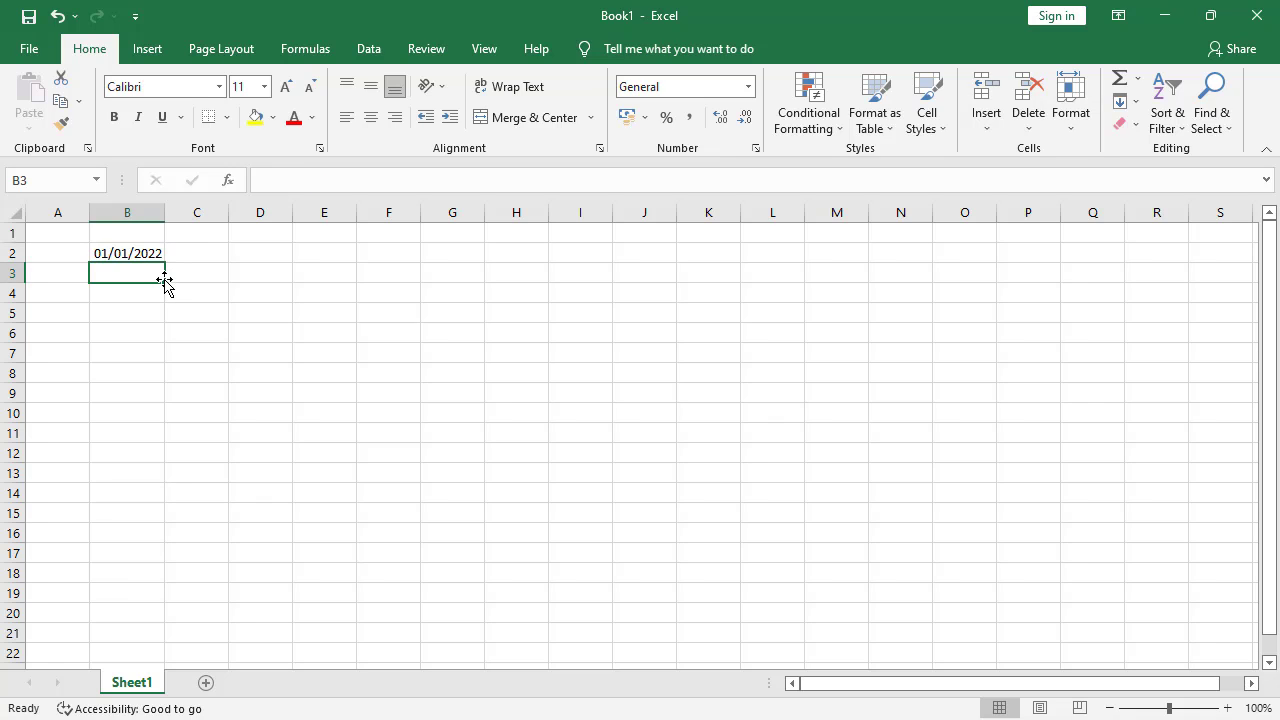
text(1)
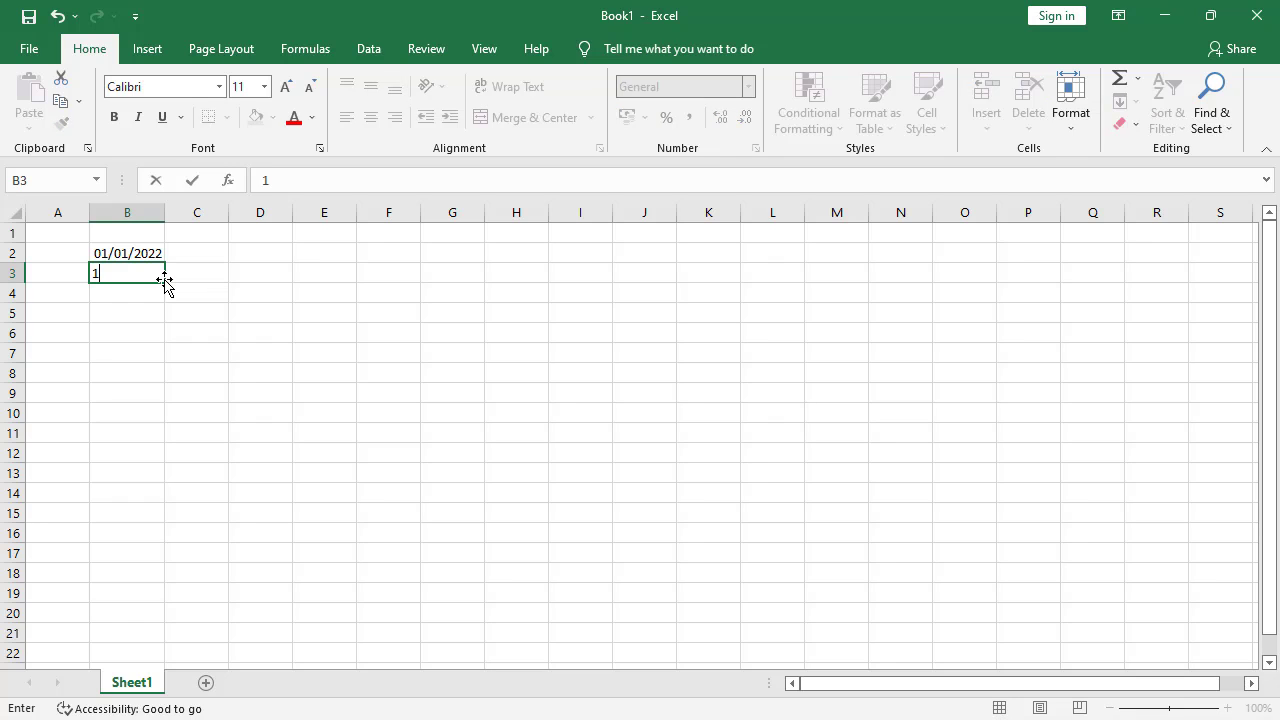
text(/03/2022)
key(Return)
Extend the date pattern of B2:B3 down to B11 with the fill handle
key(Up)
key(Up)
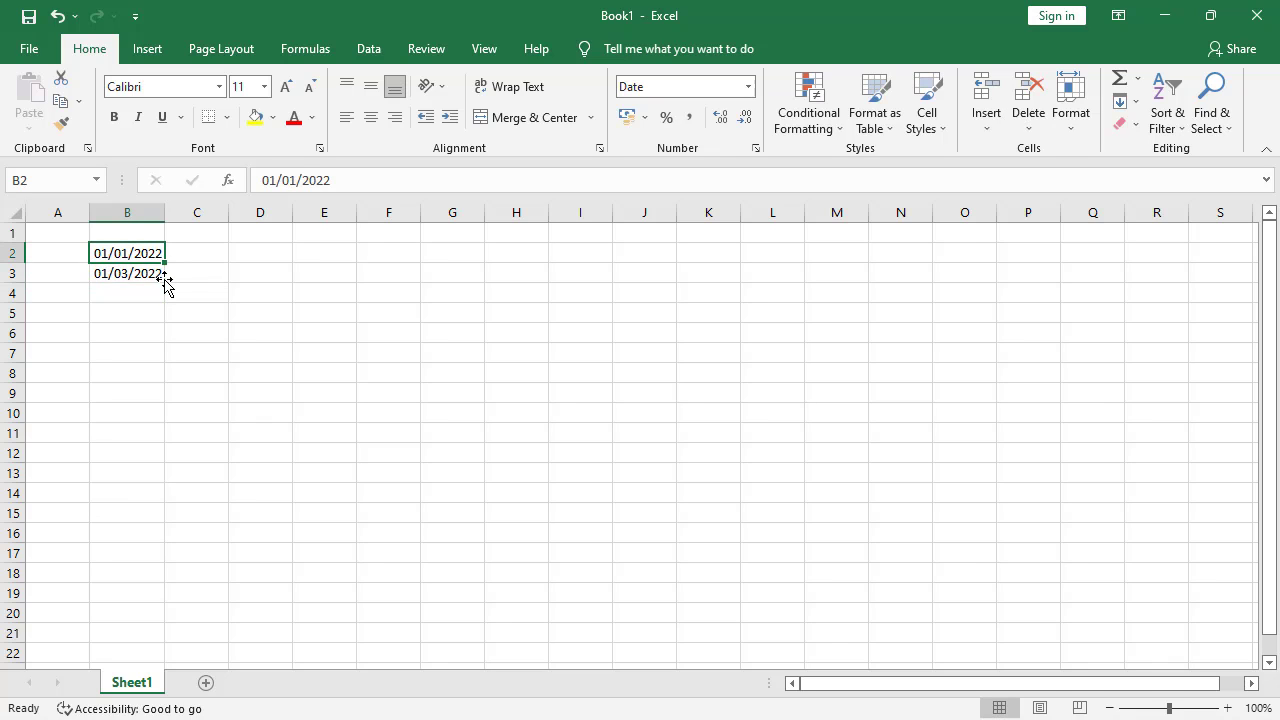
key(shift+Down)
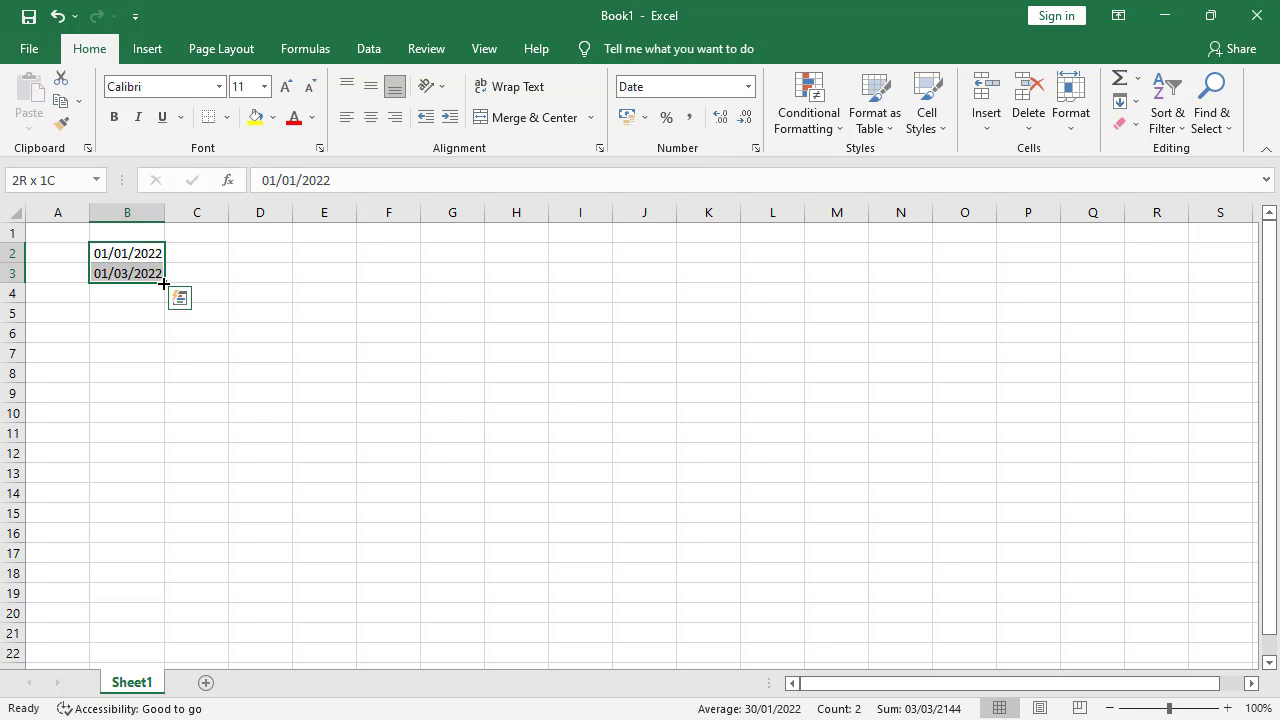
drag(164, 284, 166, 450)
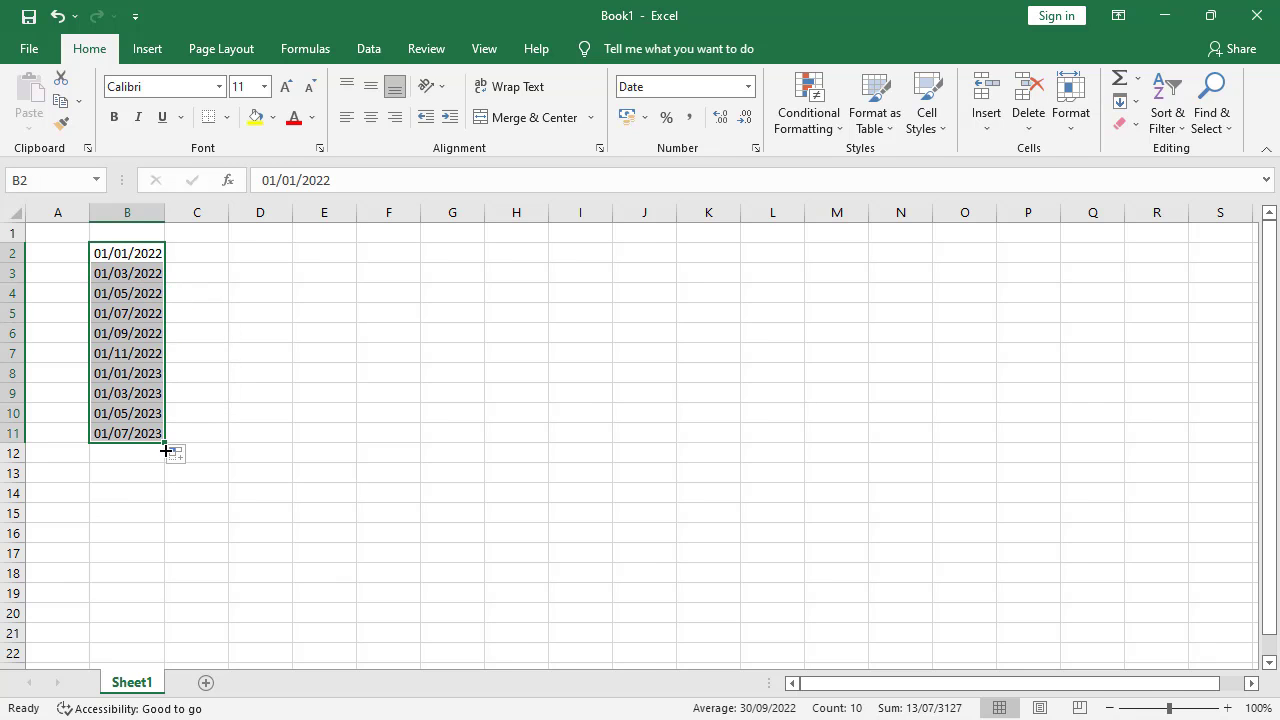
Examine the filled date series in column B cell by cell between B2 and B5
click(130, 277)
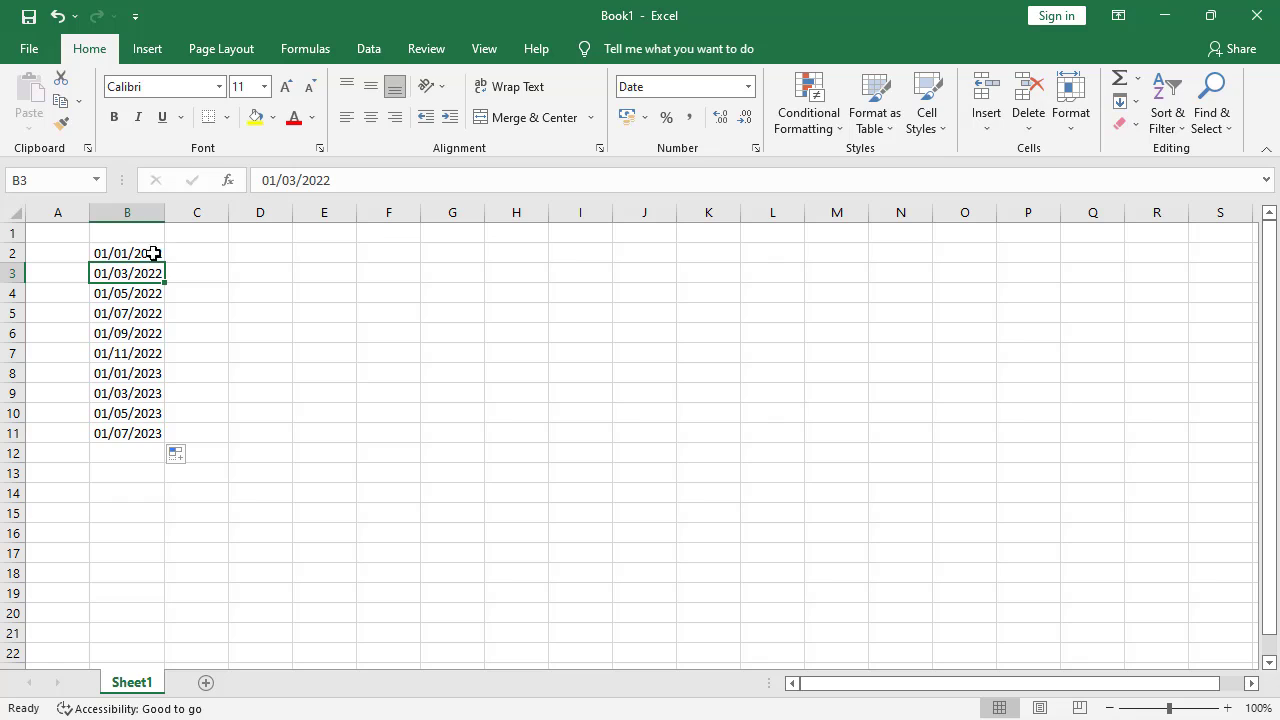
key(Down)
key(Down)
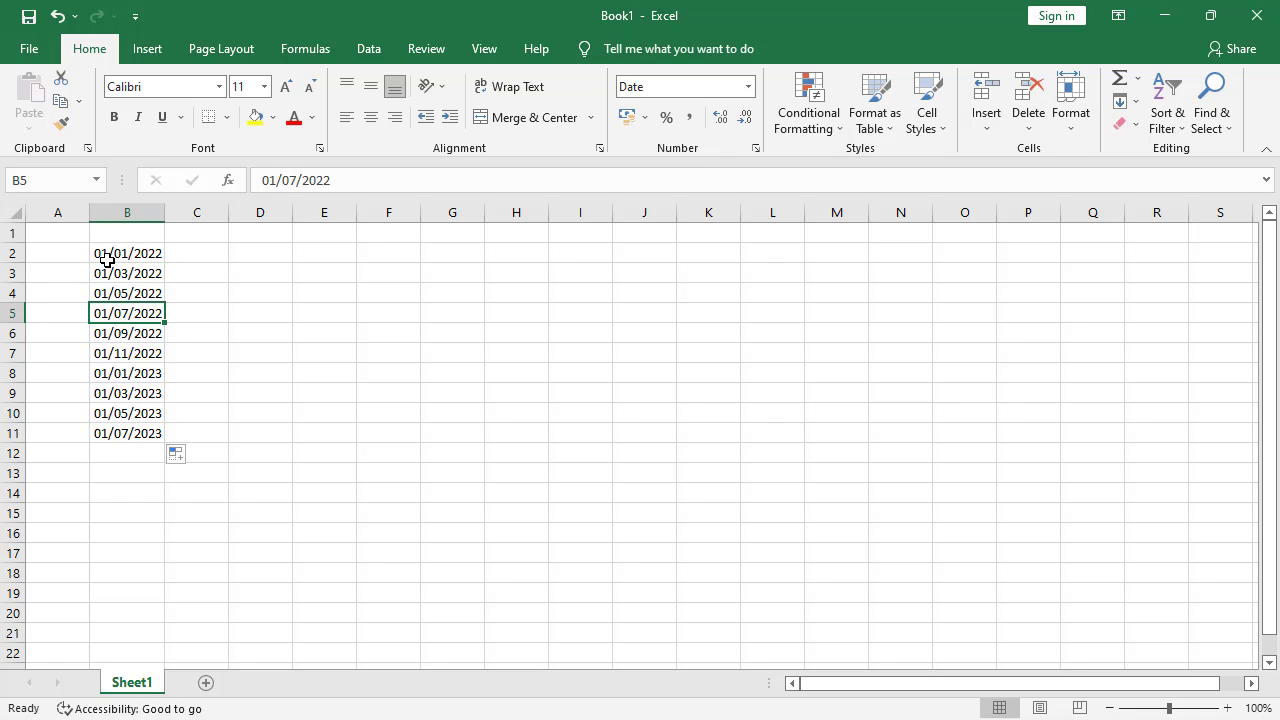
click(107, 258)
click(126, 277)
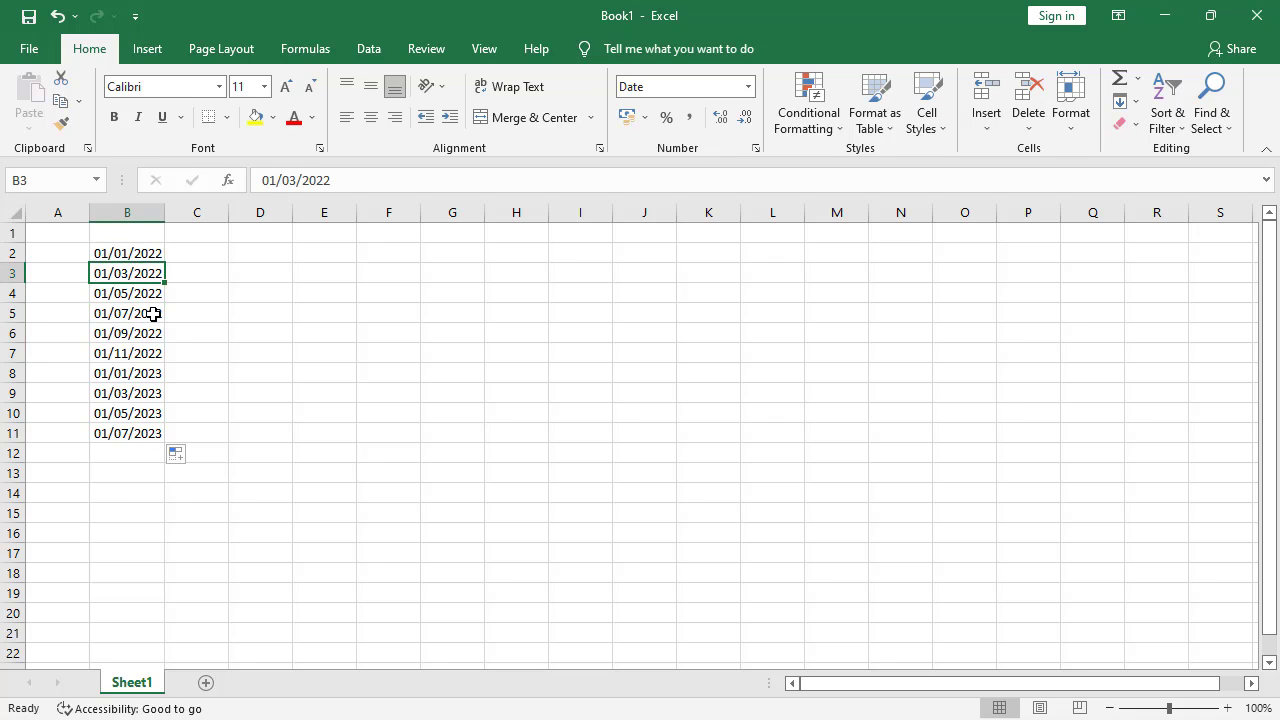
click(134, 292)
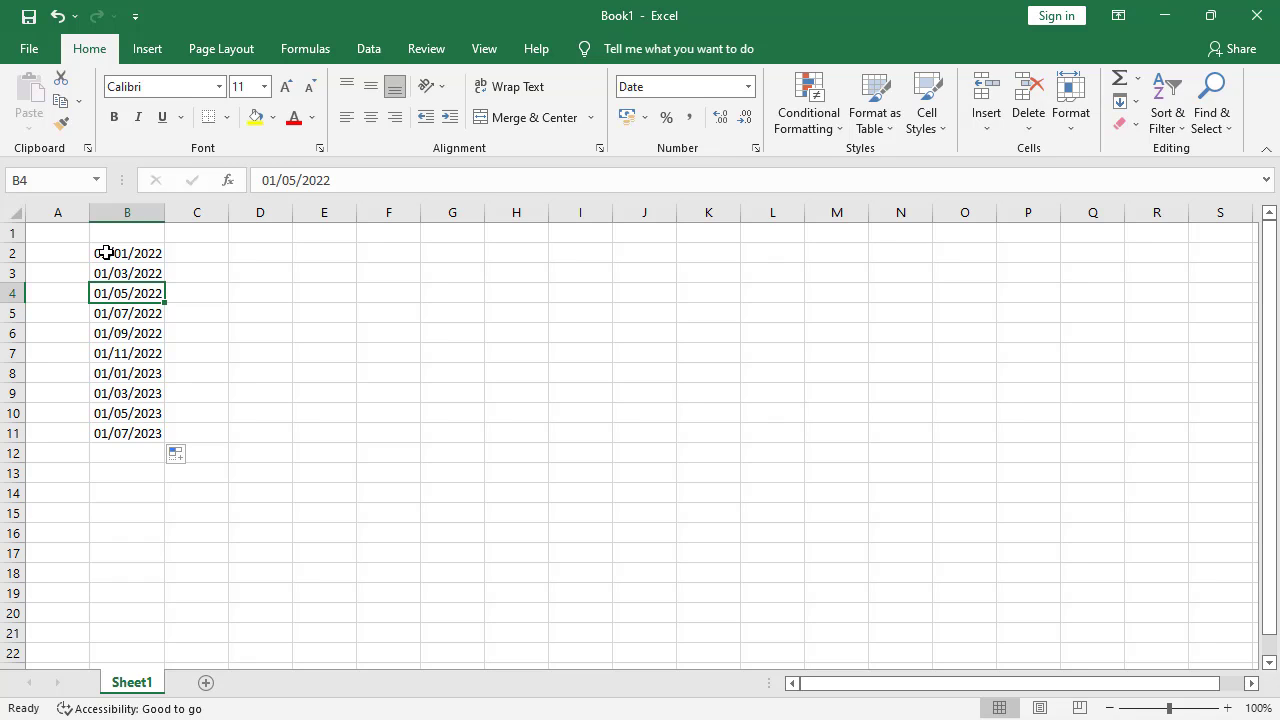
Move the dates in B2:B11 to D4:D13 and fit column D's width to its contents
drag(106, 253, 122, 437)
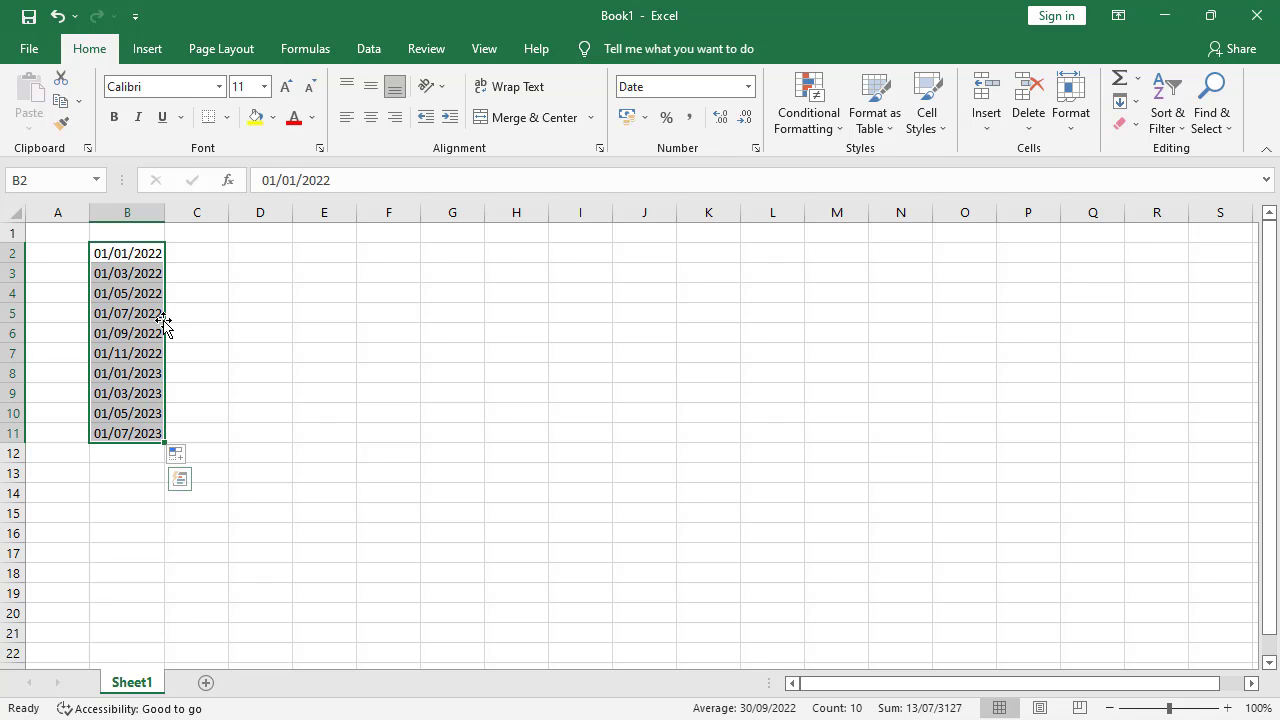
drag(164, 322, 265, 358)
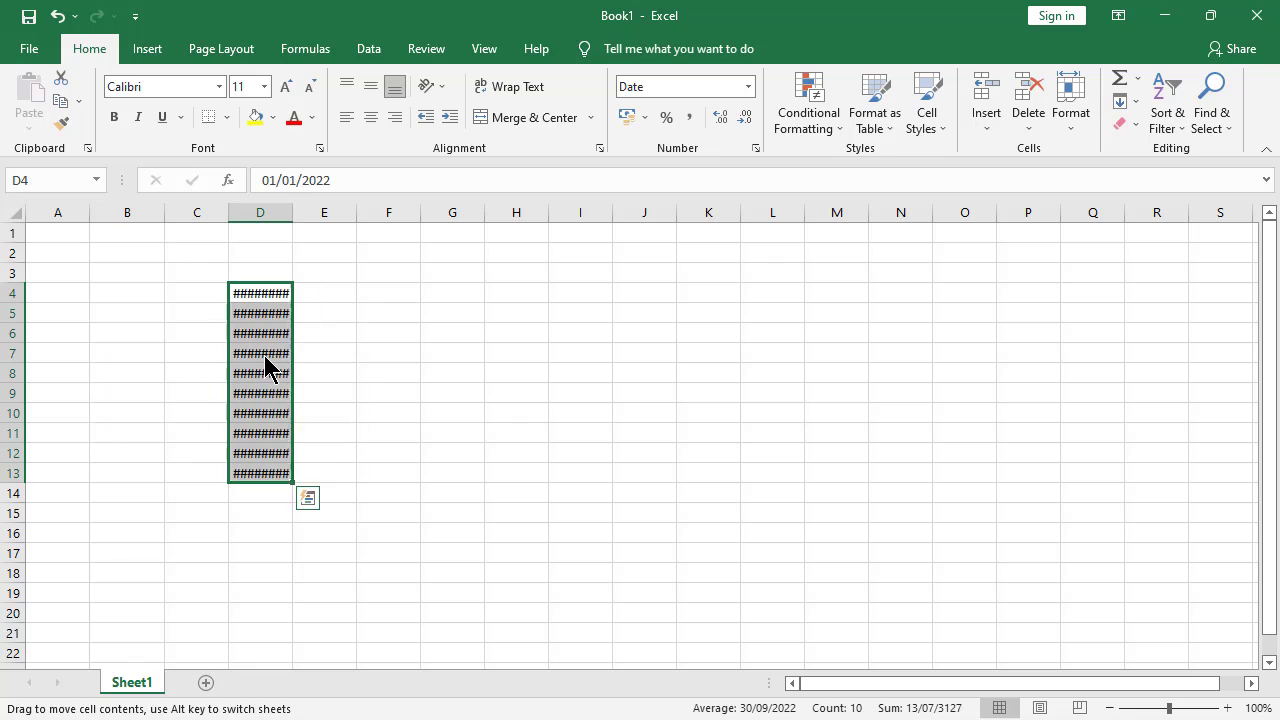
double_click(292, 212)
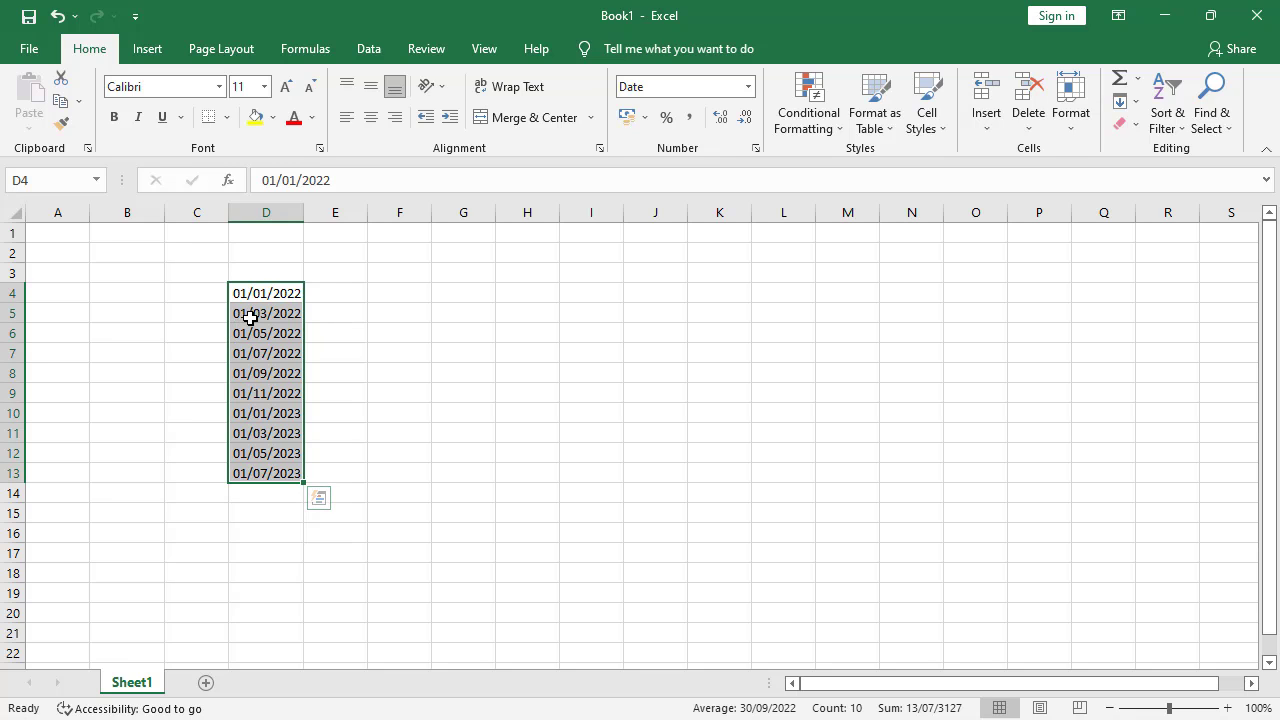
Copy the dates in D4:D13, paste them starting at F4, and fit column F's width to its contents
click(255, 312)
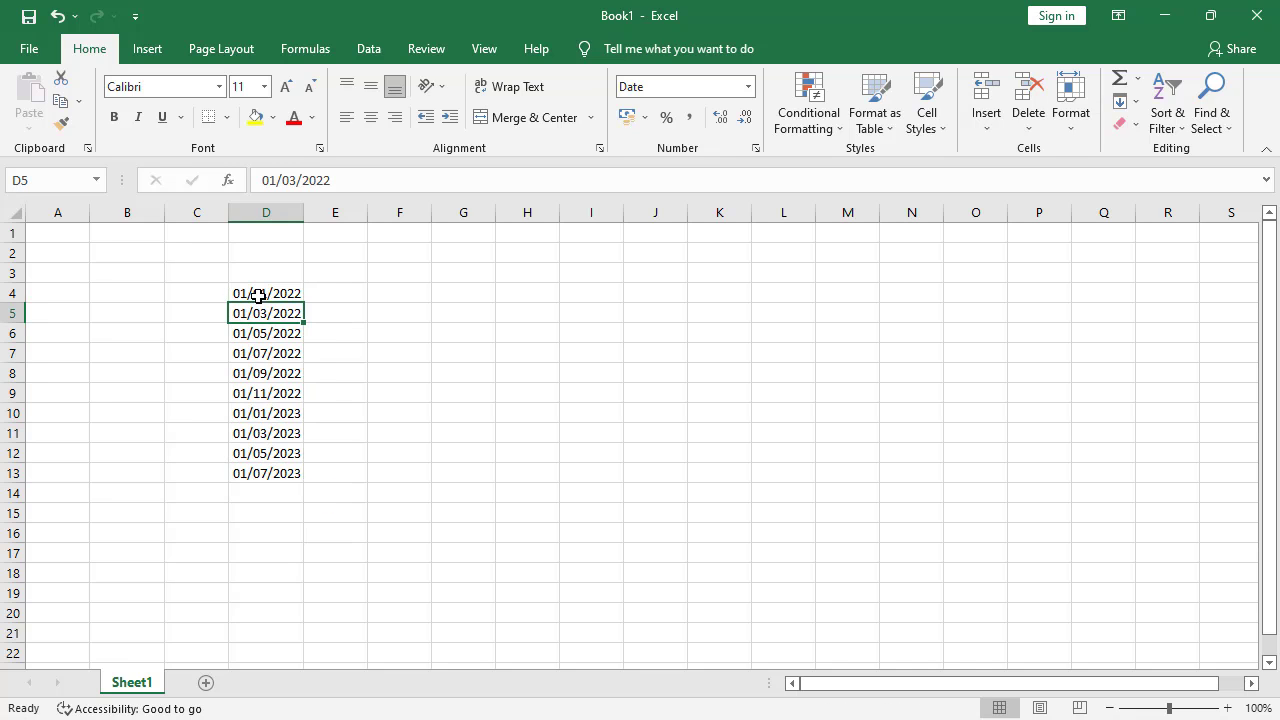
drag(257, 294, 263, 474)
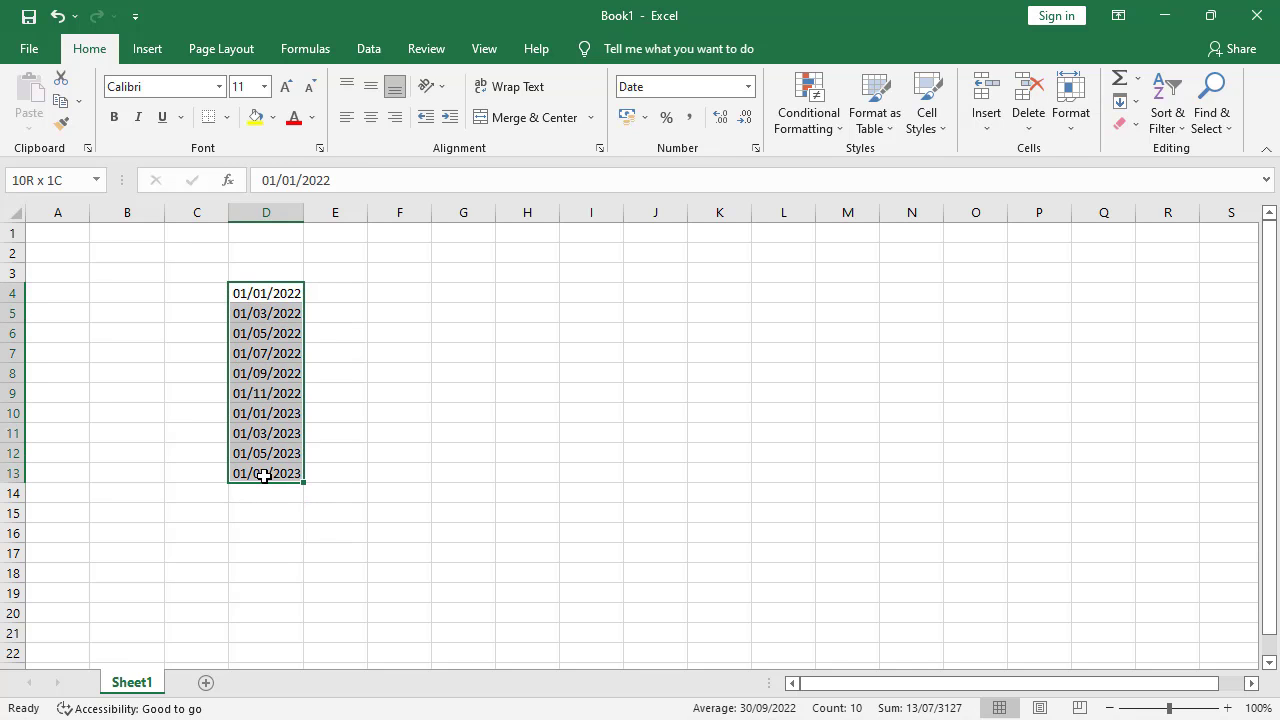
right_click(272, 312)
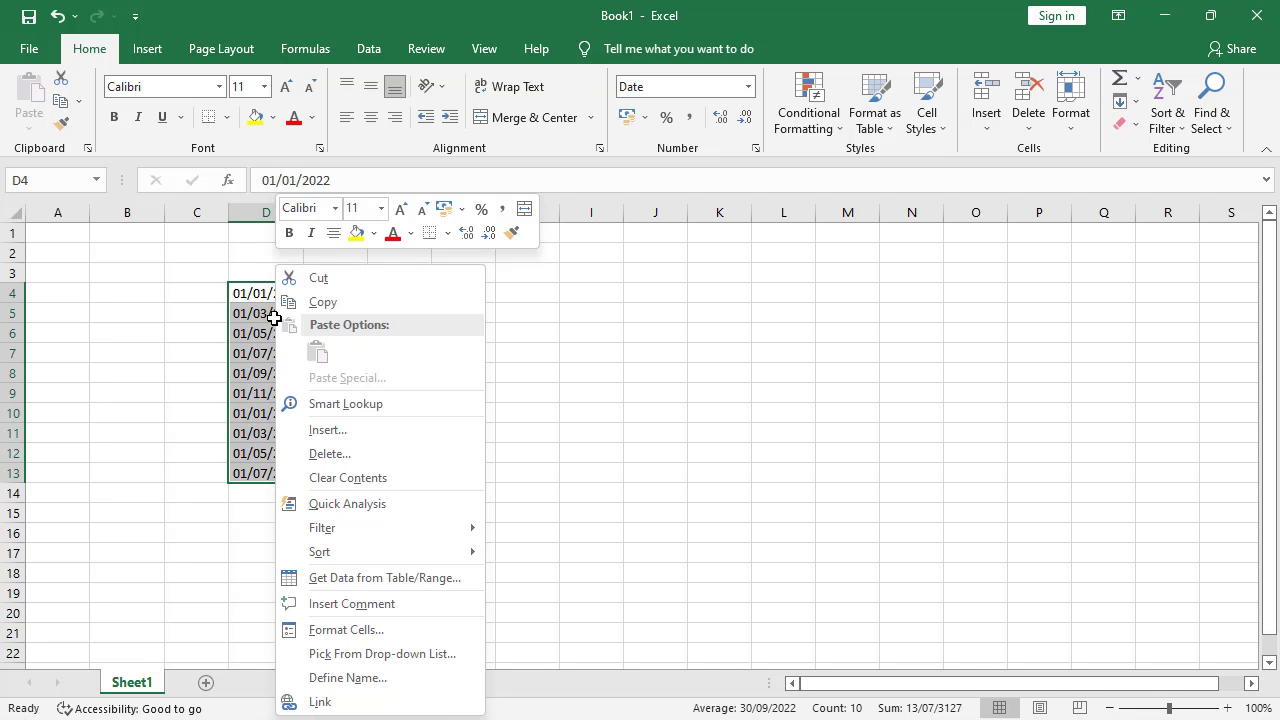
click(335, 279)
right_click(270, 310)
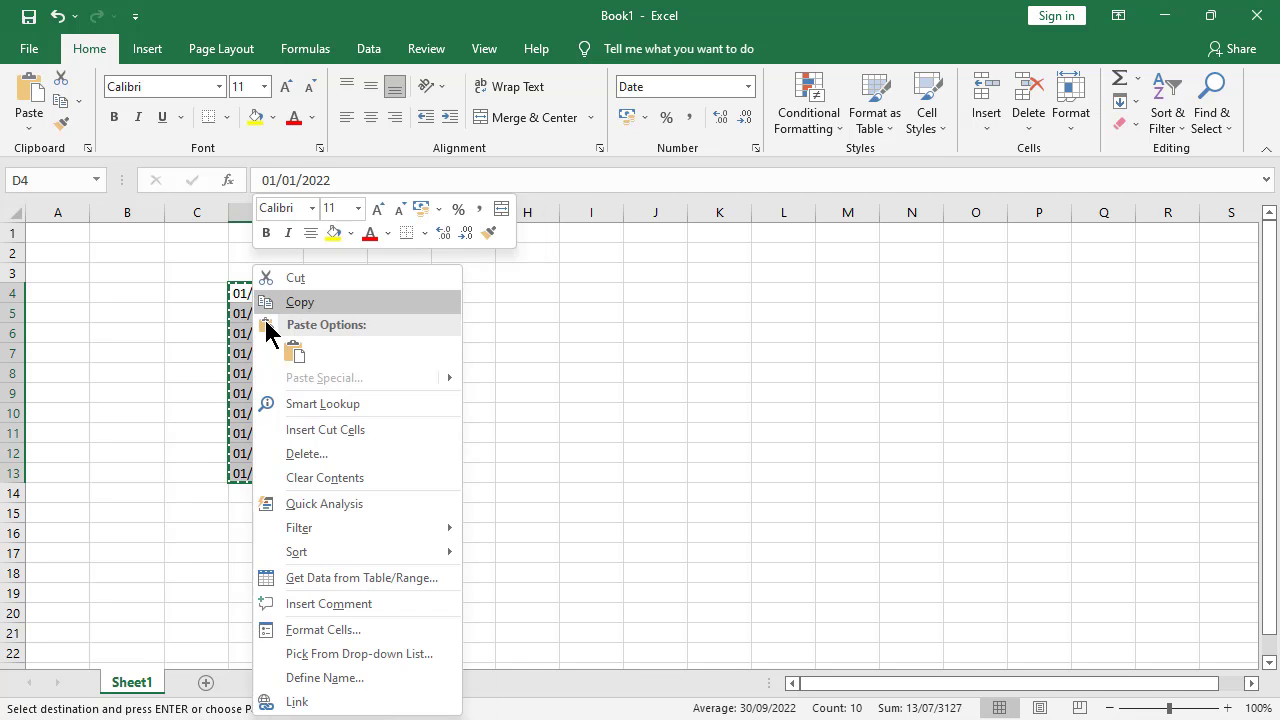
click(265, 302)
right_click(387, 290)
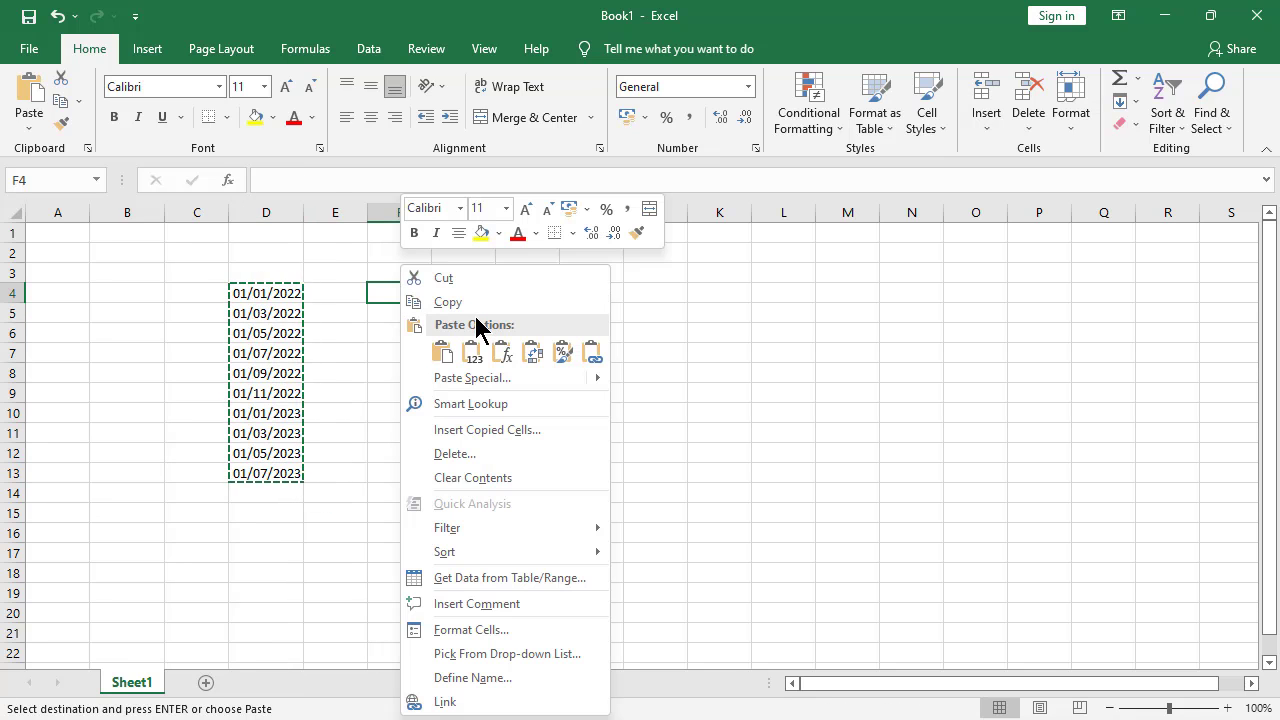
click(441, 351)
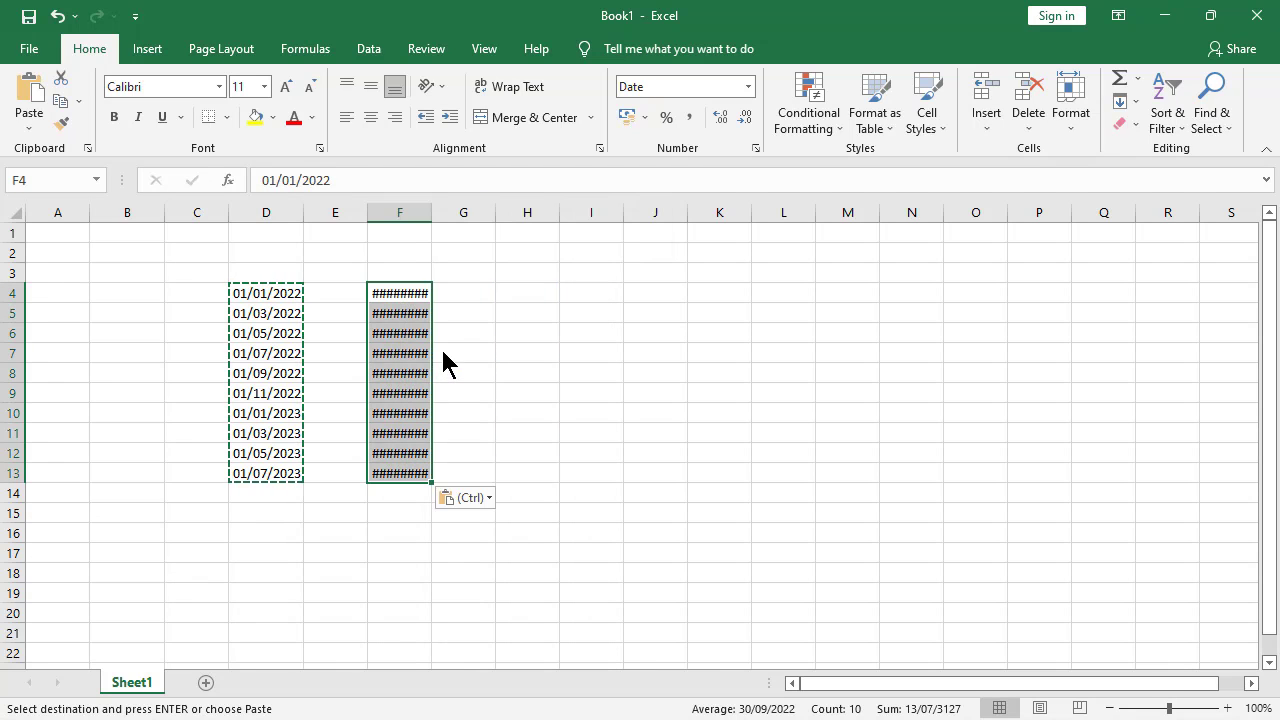
double_click(432, 212)
click(409, 268)
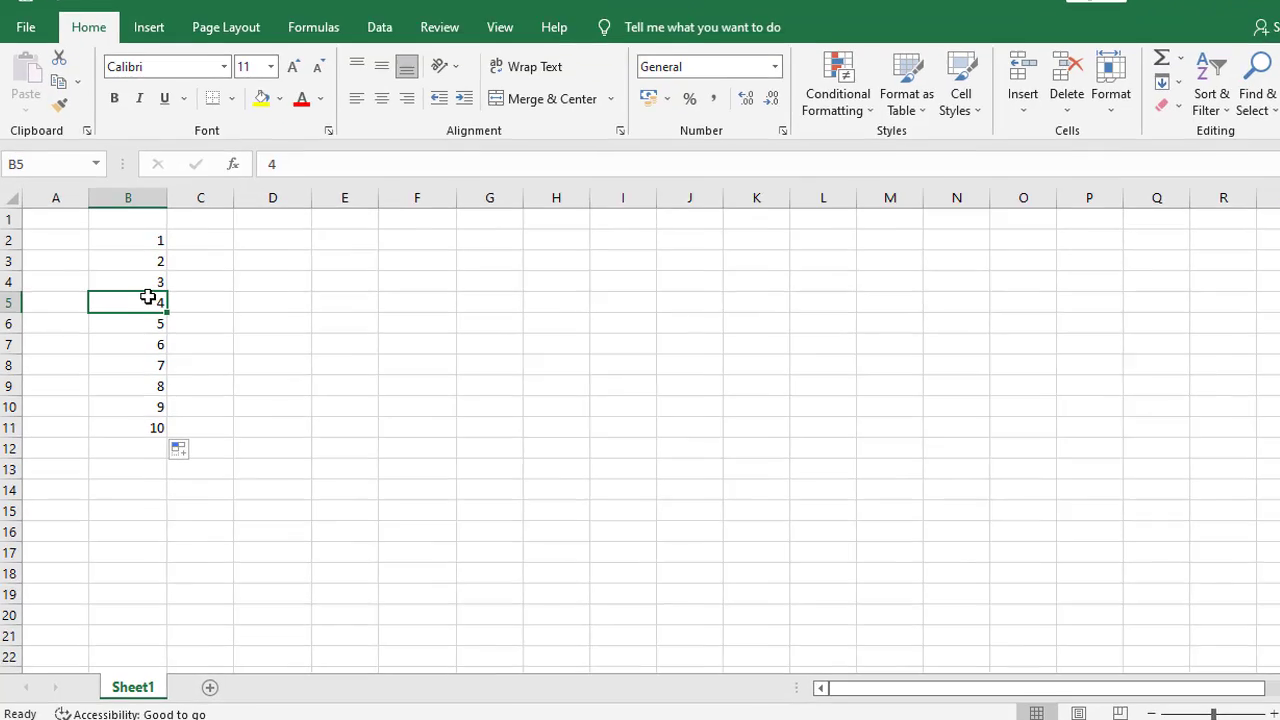
Insert an entire row above the number 4 in cell B5
right_click(147, 314)
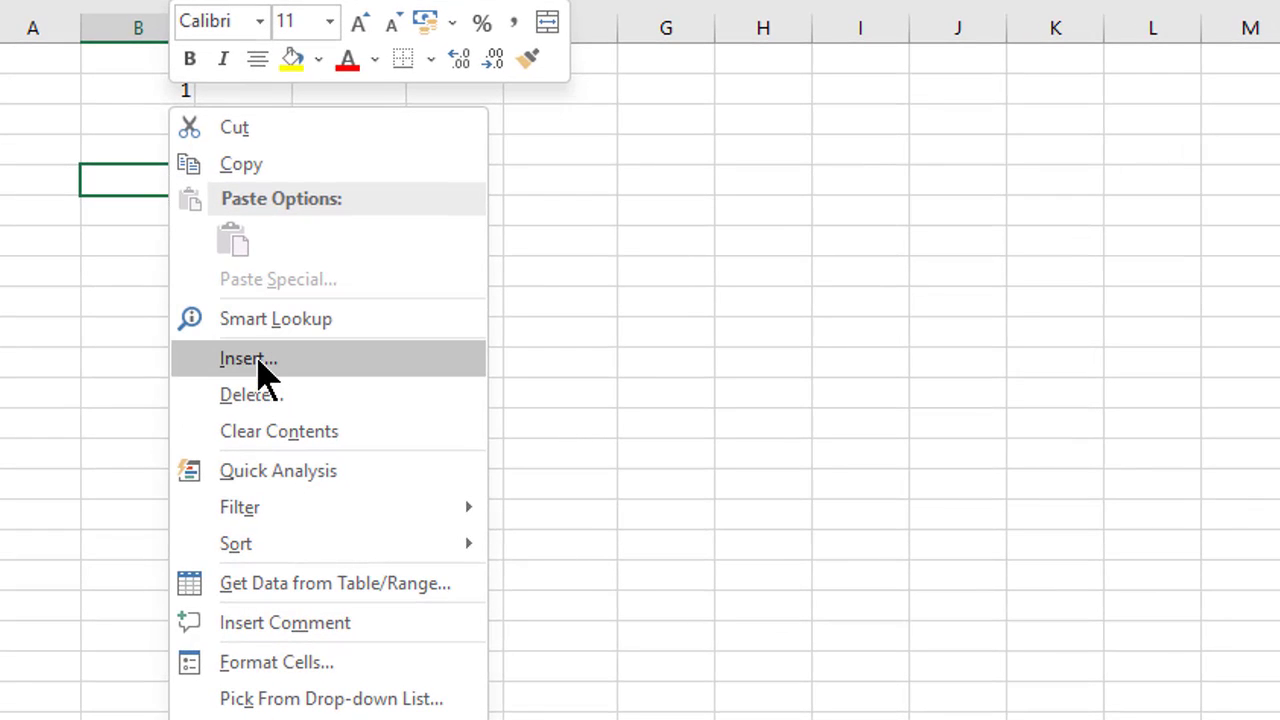
click(262, 364)
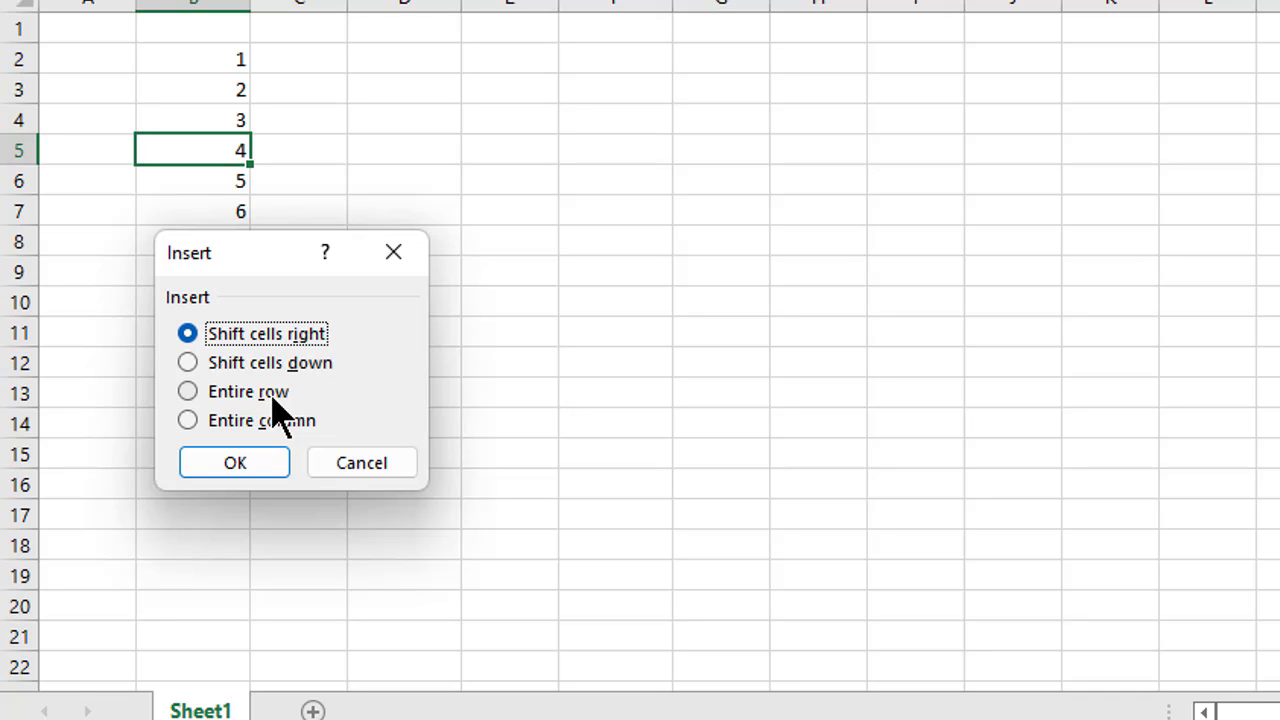
click(274, 400)
click(252, 460)
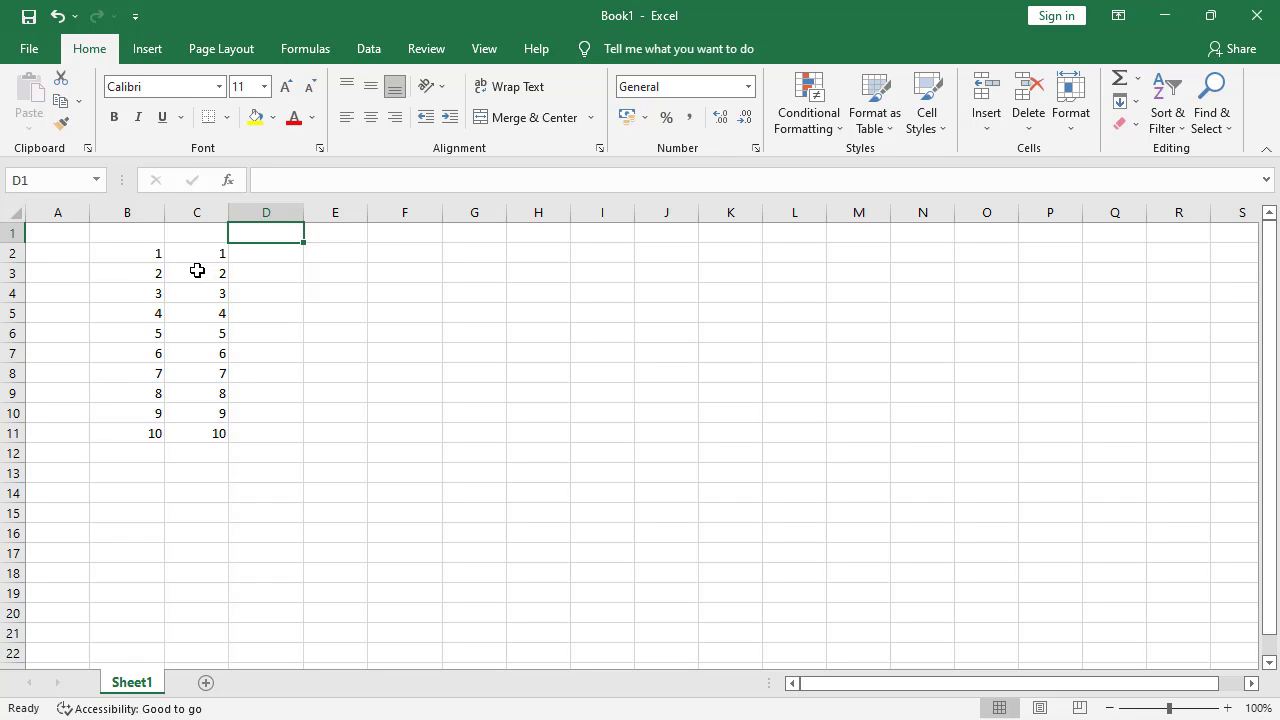
Insert an entire column at cell C3, between the two number series in columns B and C
right_click(186, 276)
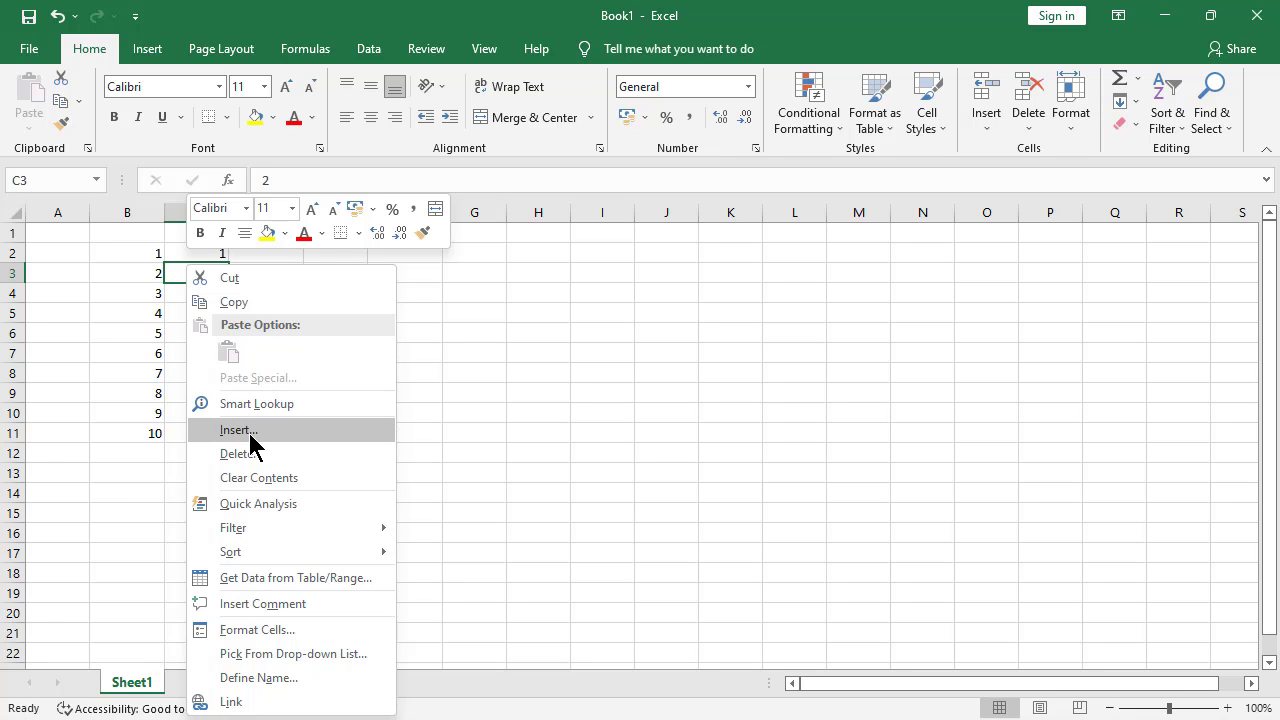
click(245, 430)
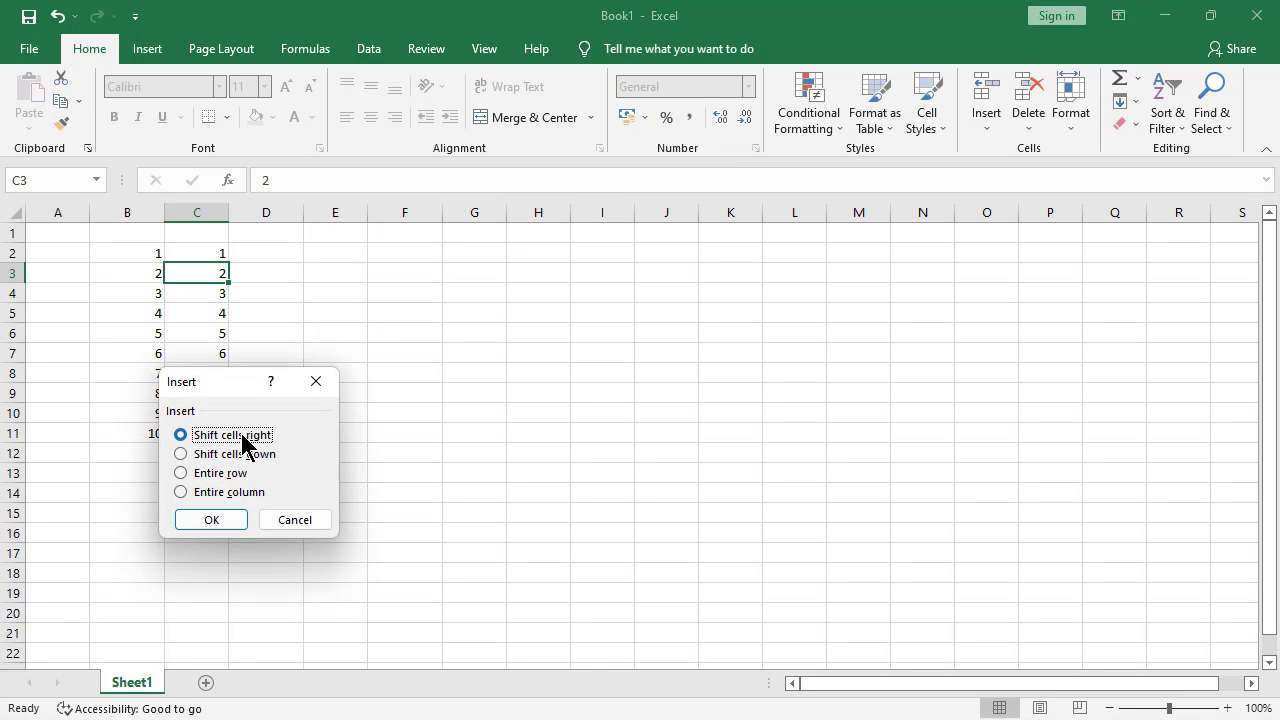
click(181, 492)
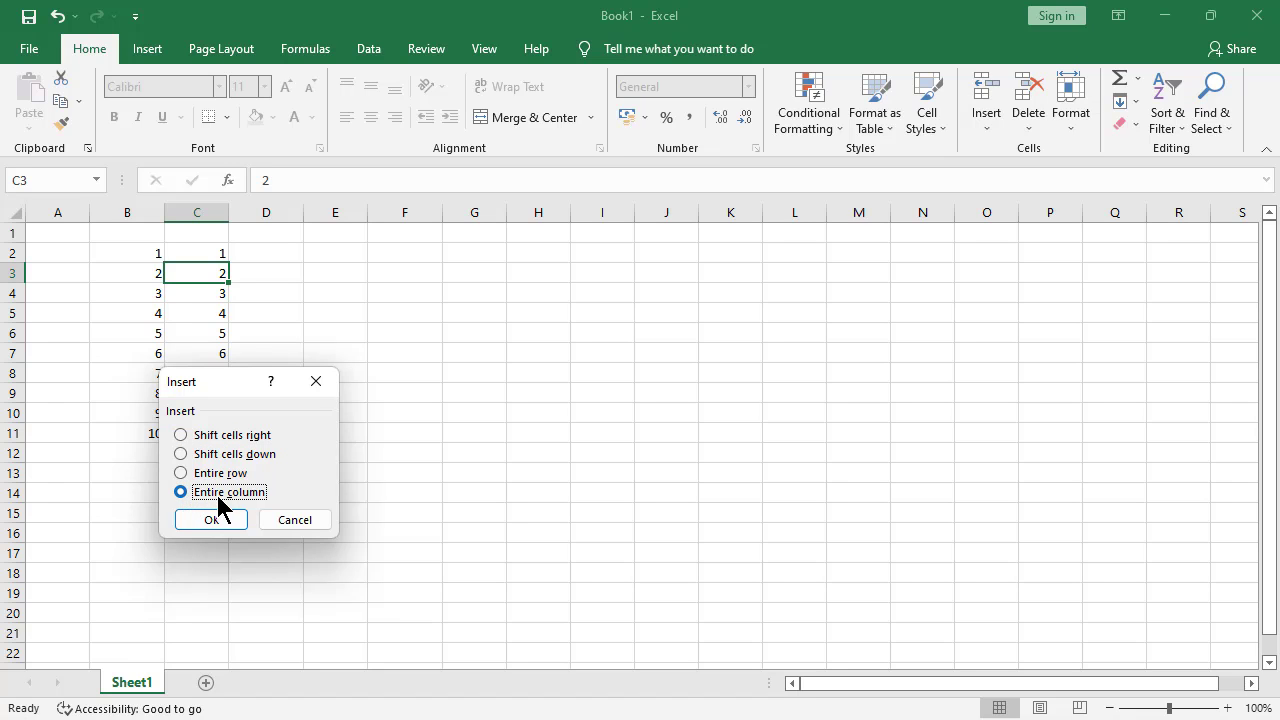
click(218, 525)
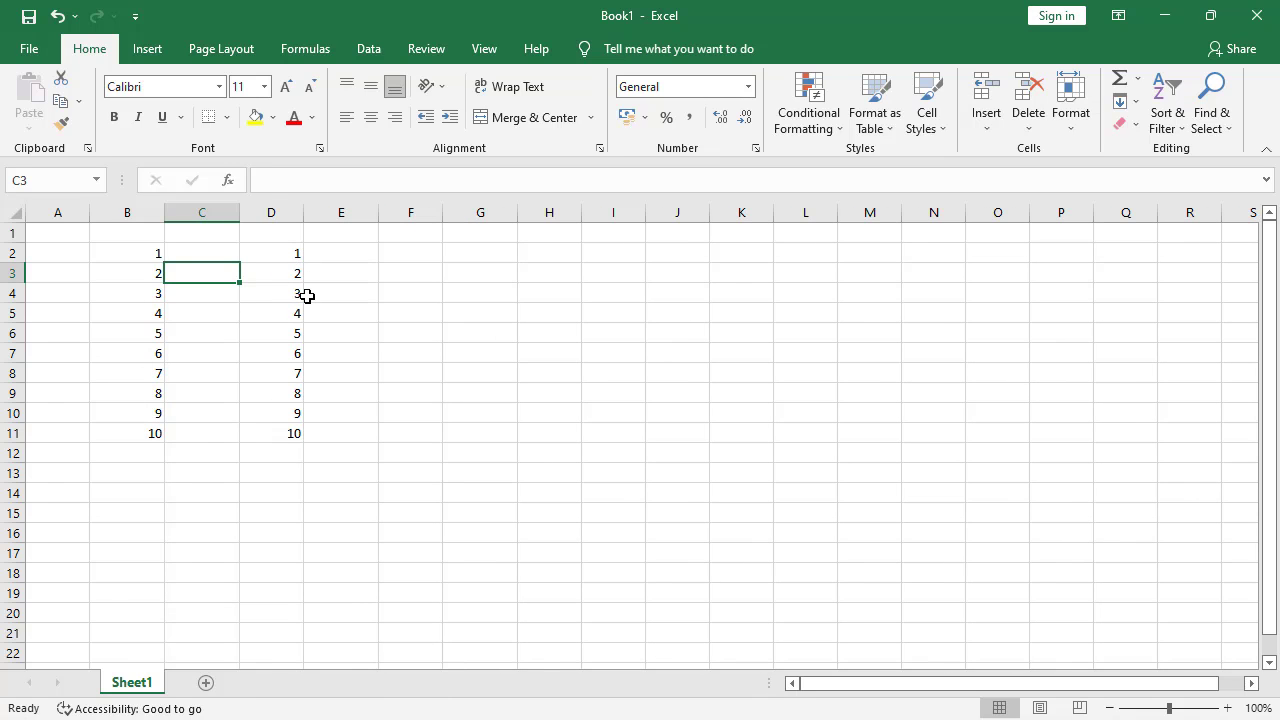